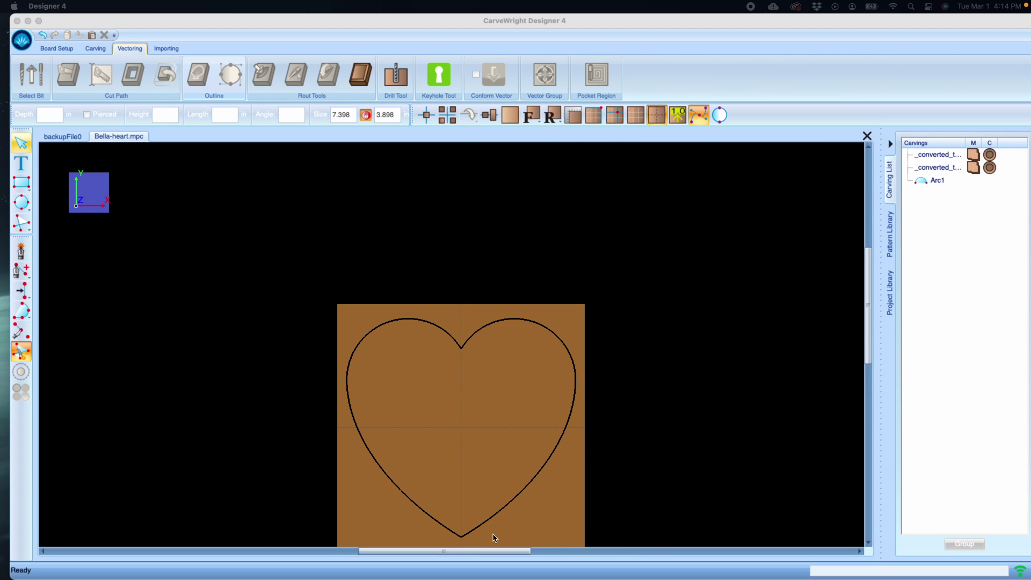
Step: Add a text carving for the heart with a couple's two first names and an ampersand between them on three centred lines
{"action": "scroll", "coordinate": [494, 539], "scroll_direction": "up", "scroll_amount": 4}
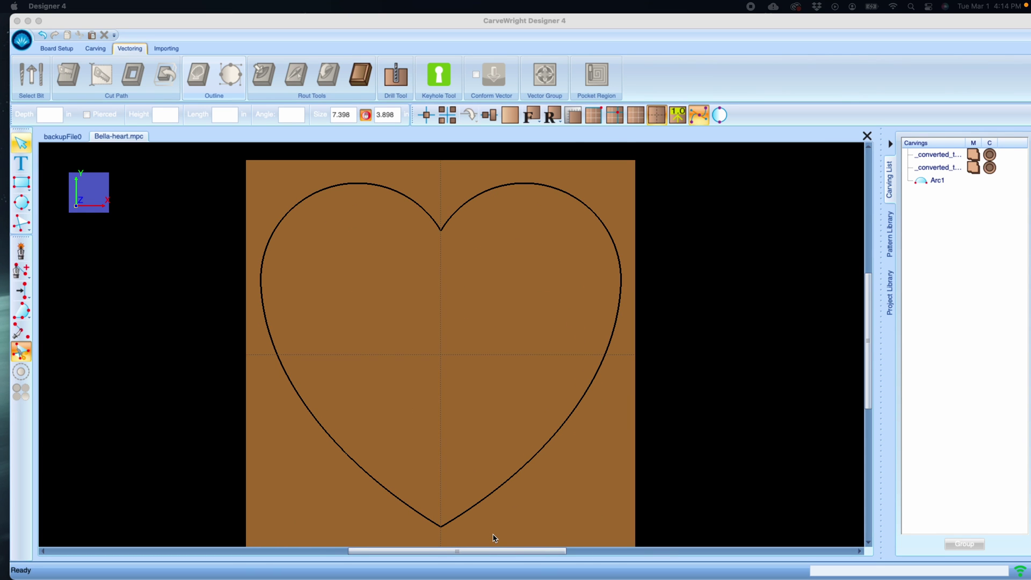
{"action": "left_click", "coordinate": [410, 204]}
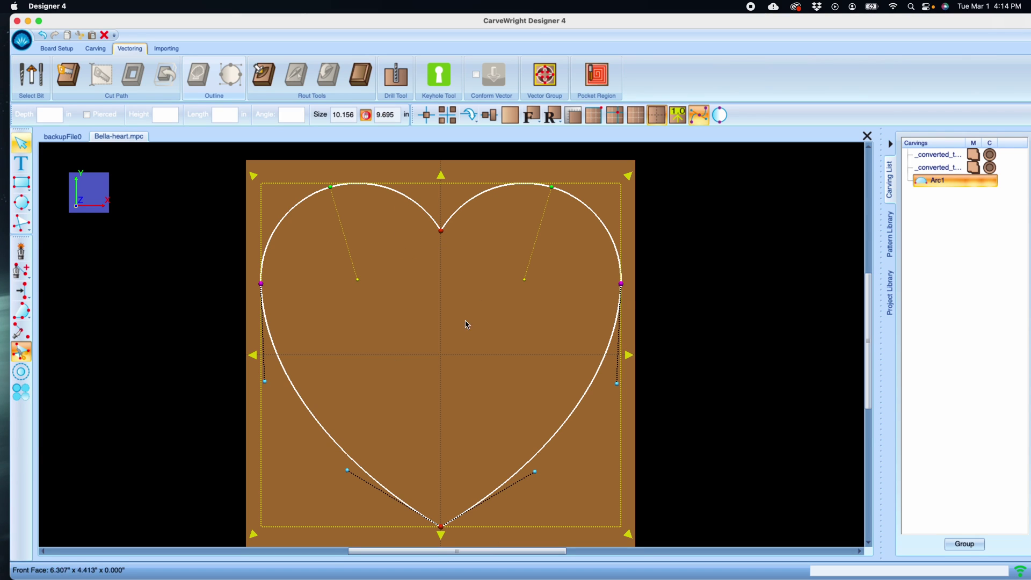
{"action": "left_click", "coordinate": [21, 164]}
{"action": "left_click", "coordinate": [61, 160]}
{"action": "left_click", "coordinate": [442, 371]}
{"action": "type", "text": "Joe"}
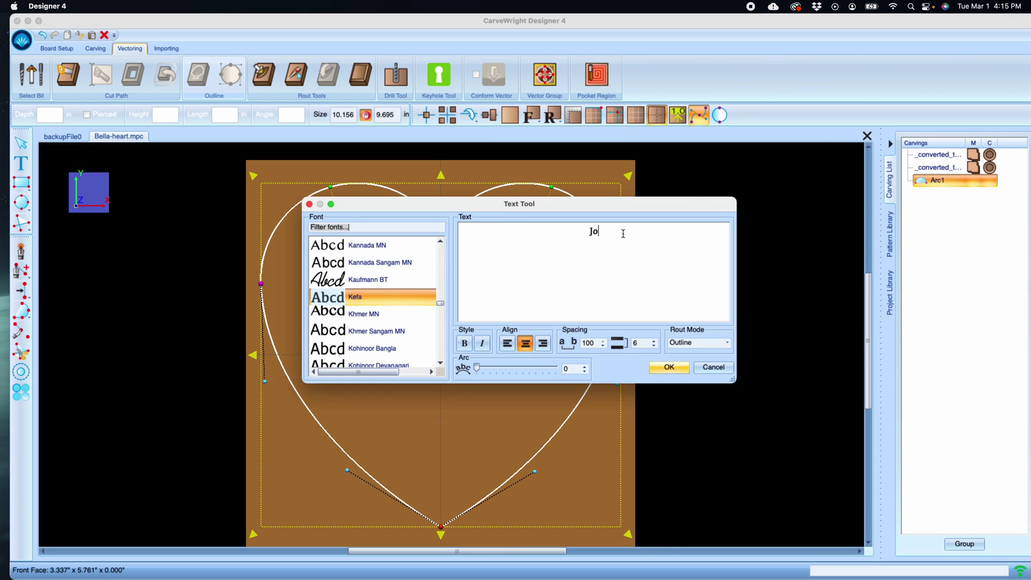
{"action": "key", "text": "Return"}
{"action": "type", "text": "&"}
{"action": "key", "text": "Return"}
{"action": "type", "text": "Alice"}
Step: Set the text's rout mode to Outline and place the lettering on the board
{"action": "key", "text": "super+a"}
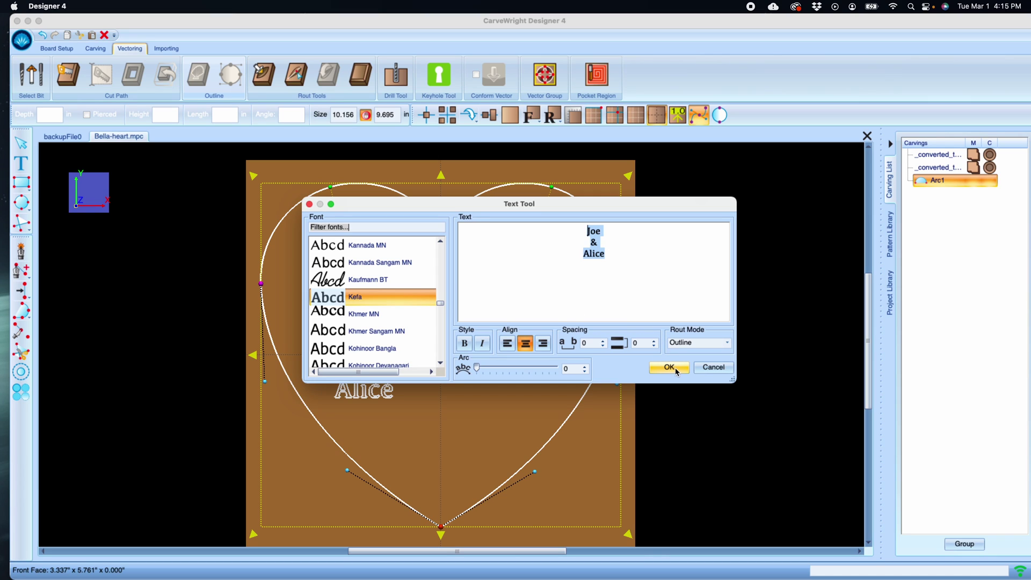
{"action": "left_click", "coordinate": [707, 344]}
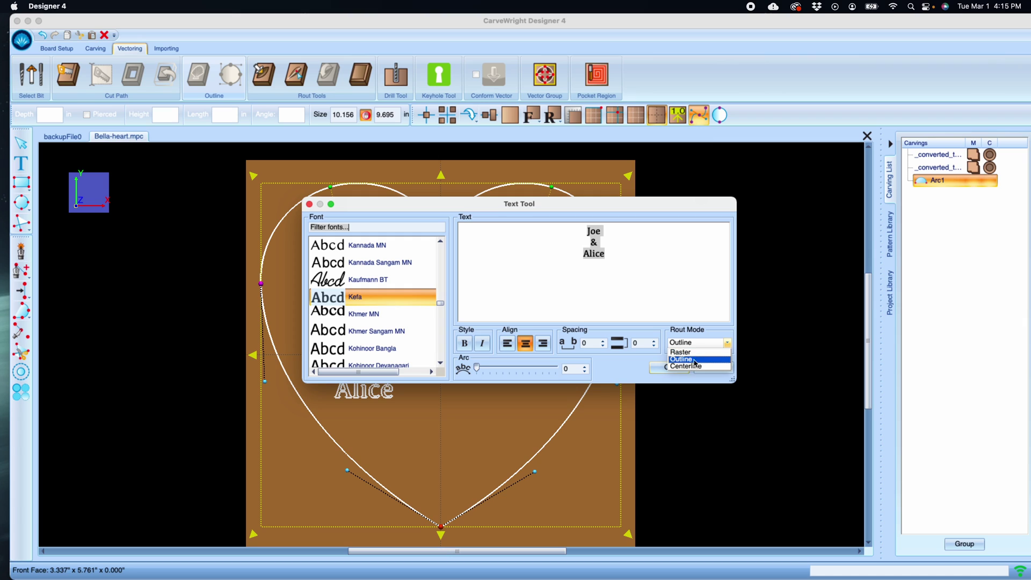
{"action": "left_click", "coordinate": [689, 361]}
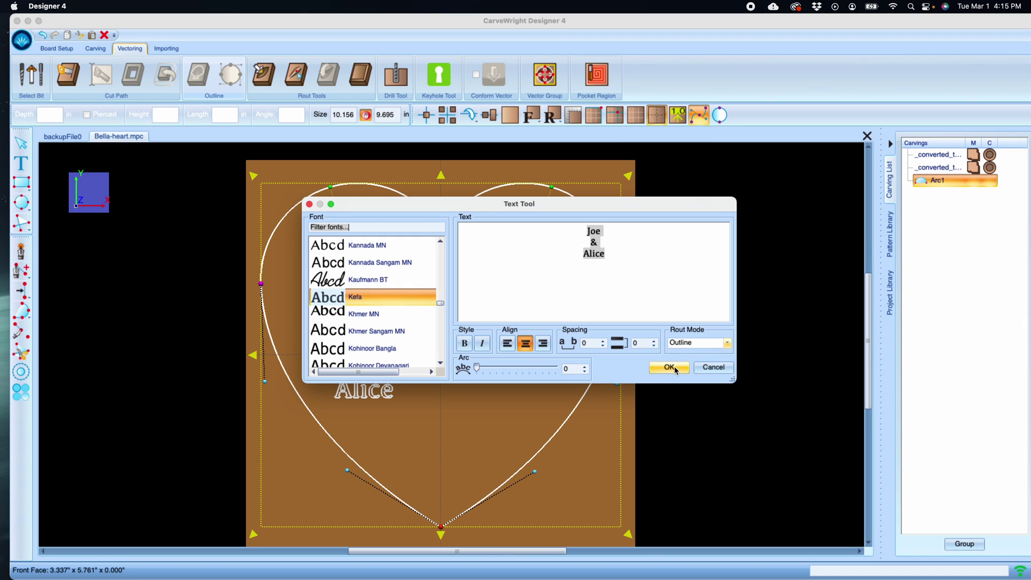
{"action": "left_click", "coordinate": [669, 367]}
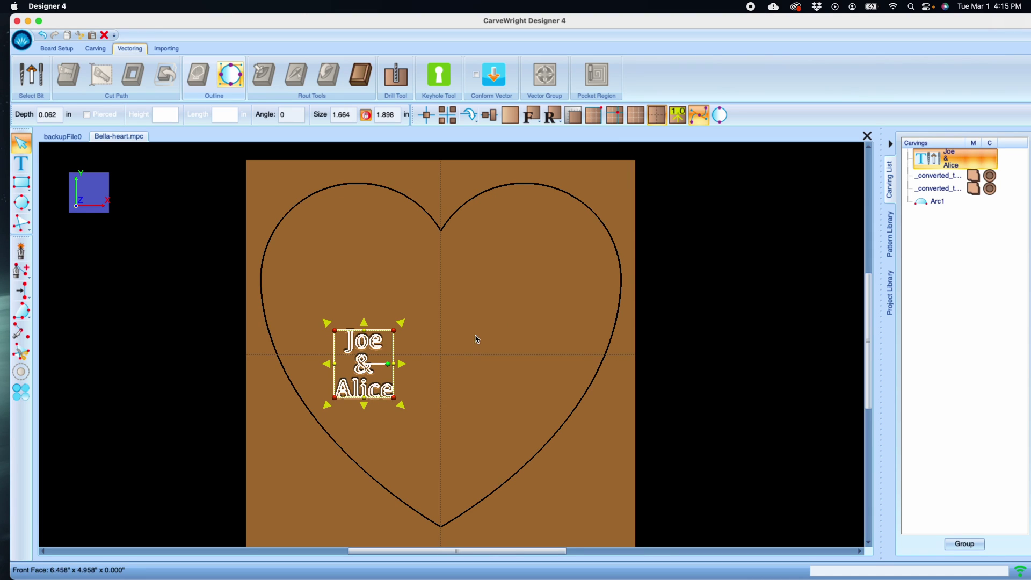
Step: Enlarge the three-line text to about 4.97 by 5.67 inches and centre it on the heart's vertical axis
{"action": "left_click_drag", "start_coordinate": [403, 329], "coordinate": [524, 273]}
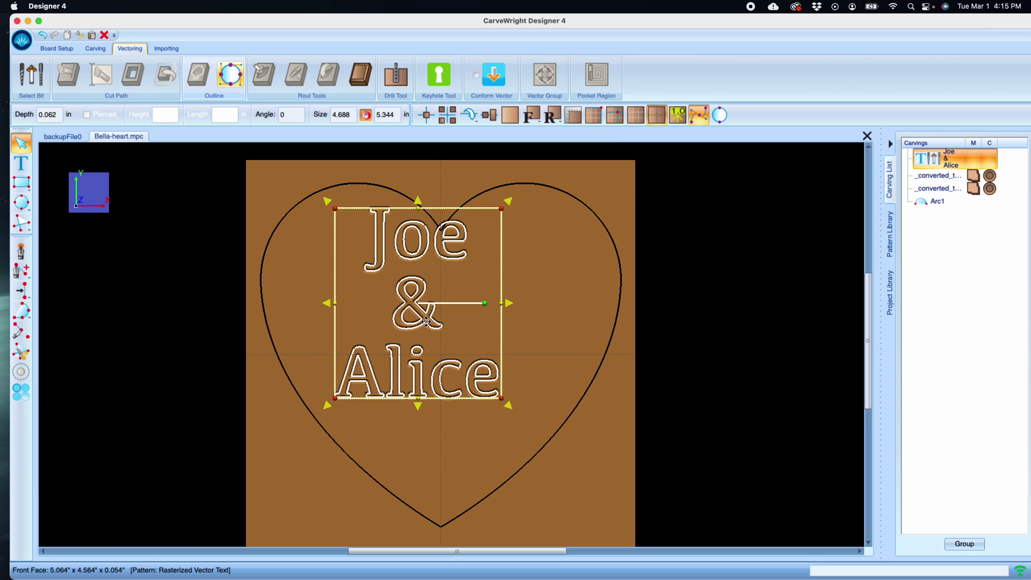
{"action": "left_click_drag", "start_coordinate": [428, 321], "coordinate": [454, 363]}
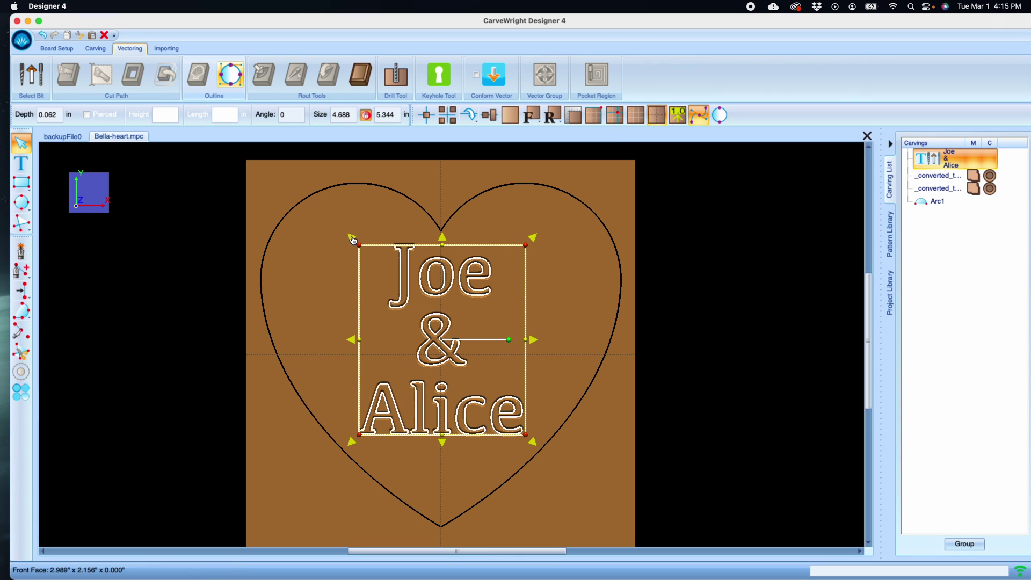
{"action": "left_click_drag", "start_coordinate": [353, 240], "coordinate": [348, 236]}
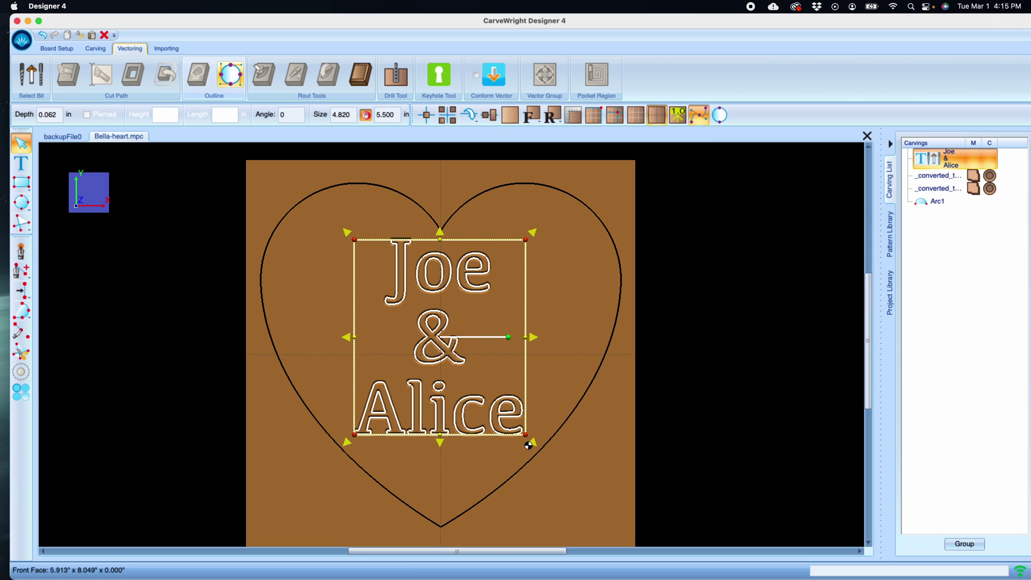
{"action": "left_click_drag", "start_coordinate": [535, 447], "coordinate": [539, 450]}
{"action": "left_click_drag", "start_coordinate": [438, 340], "coordinate": [436, 339]}
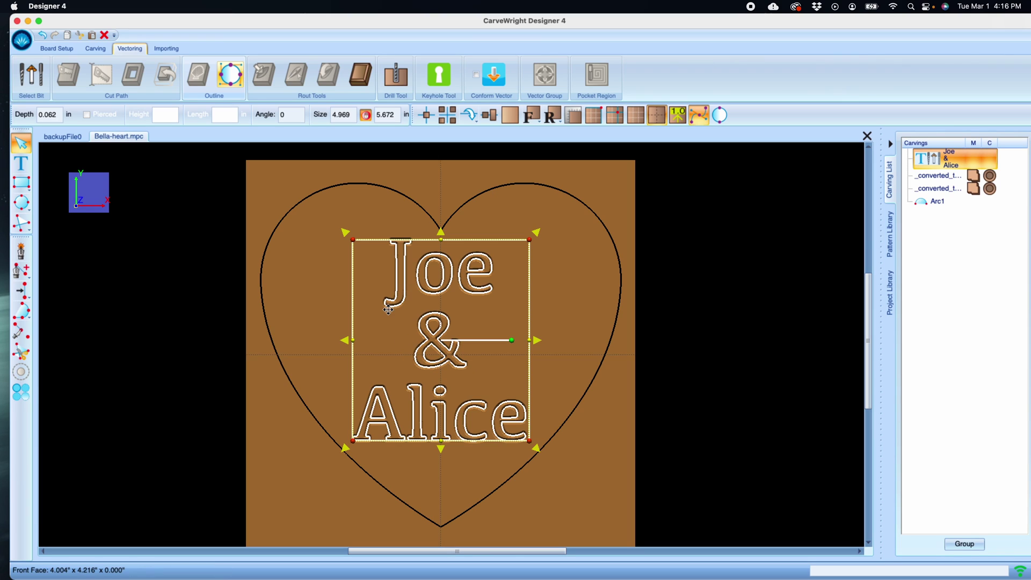
Step: Convert the three-line text into editable vector outlines with the Edit Outline tool
{"action": "left_click", "coordinate": [465, 210], "text": "shift"}
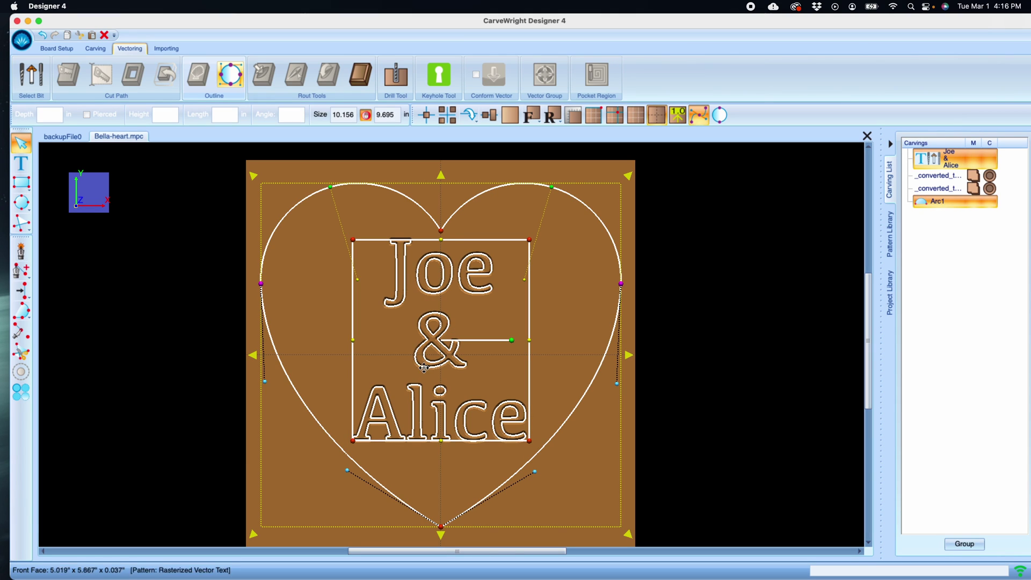
{"action": "left_click", "coordinate": [465, 253]}
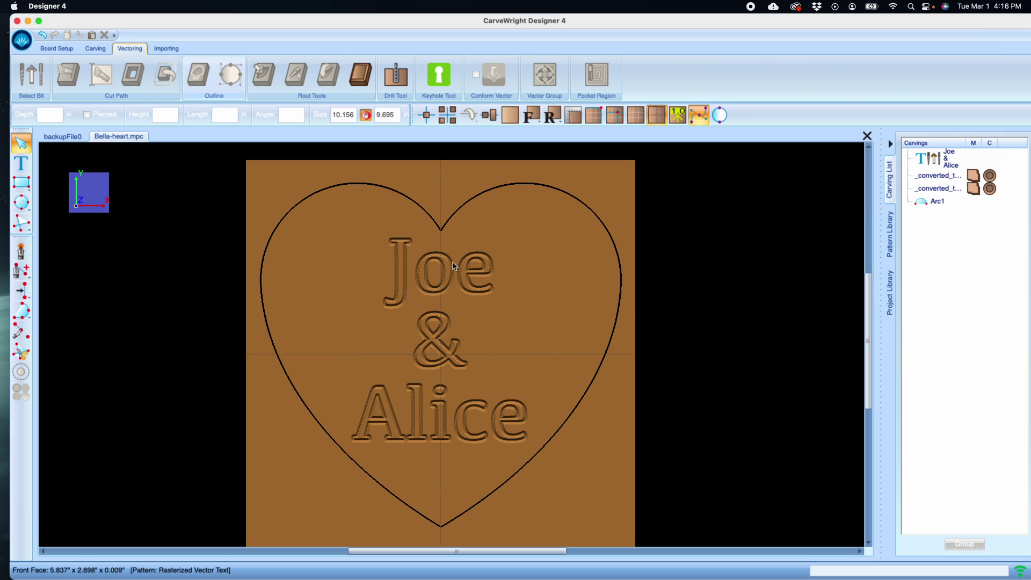
{"action": "left_click", "coordinate": [436, 263]}
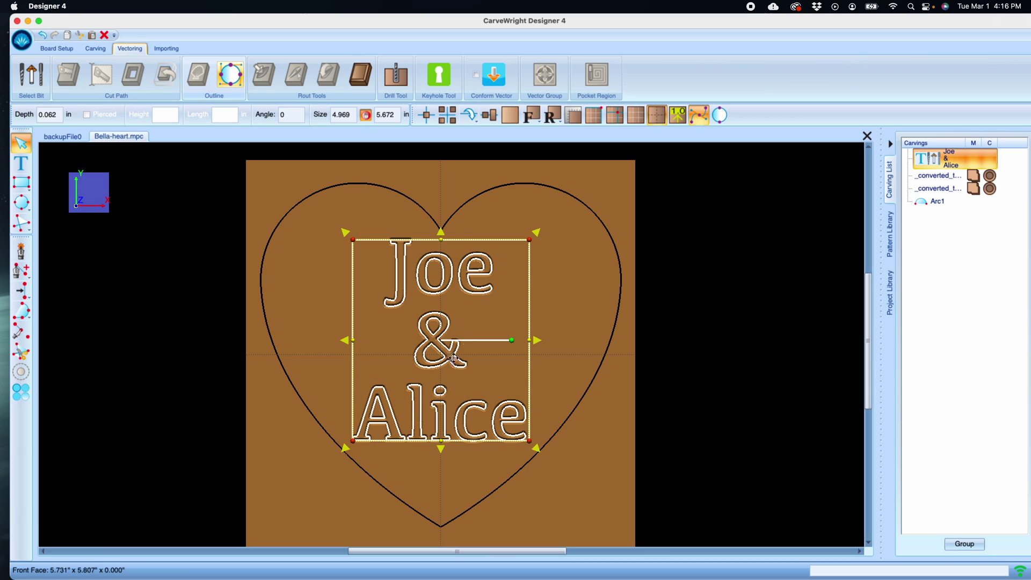
{"action": "left_click", "coordinate": [232, 78]}
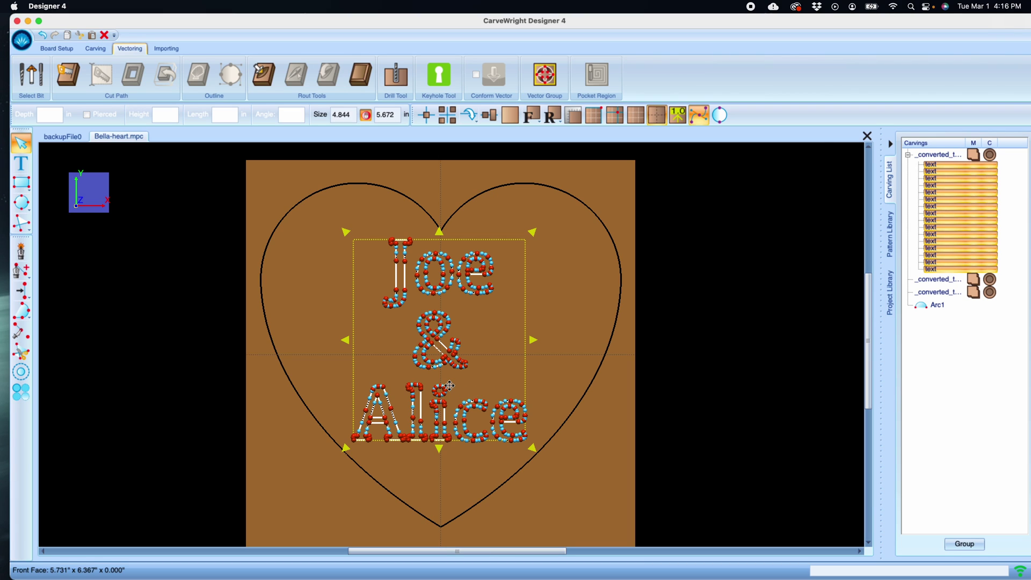
Step: Select all the letter outlines together with the heart and start a Vector Group from them
{"action": "scroll", "coordinate": [449, 386], "scroll_direction": "up", "scroll_amount": 2}
{"action": "key", "text": "super+a"}
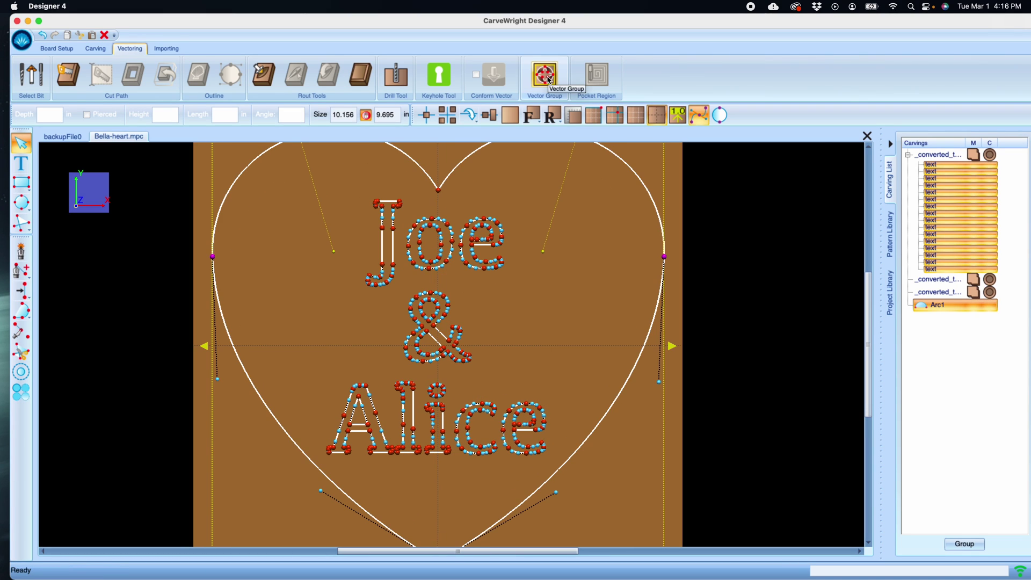
{"action": "left_click", "coordinate": [549, 79]}
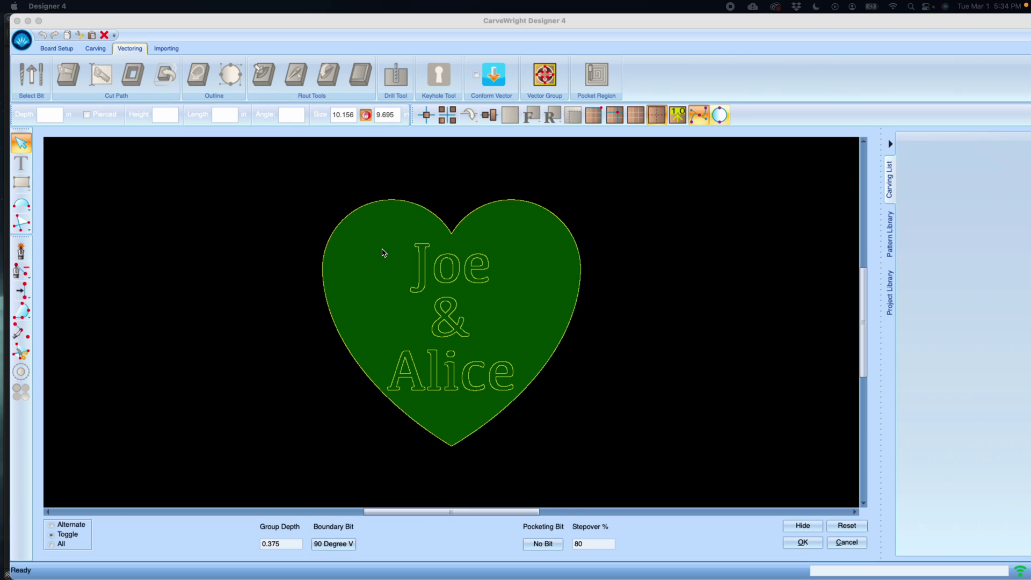
Step: Try the Toggle and All fill modes on the heart and mark its background around the letters with Alternate
{"action": "left_click", "coordinate": [384, 253]}
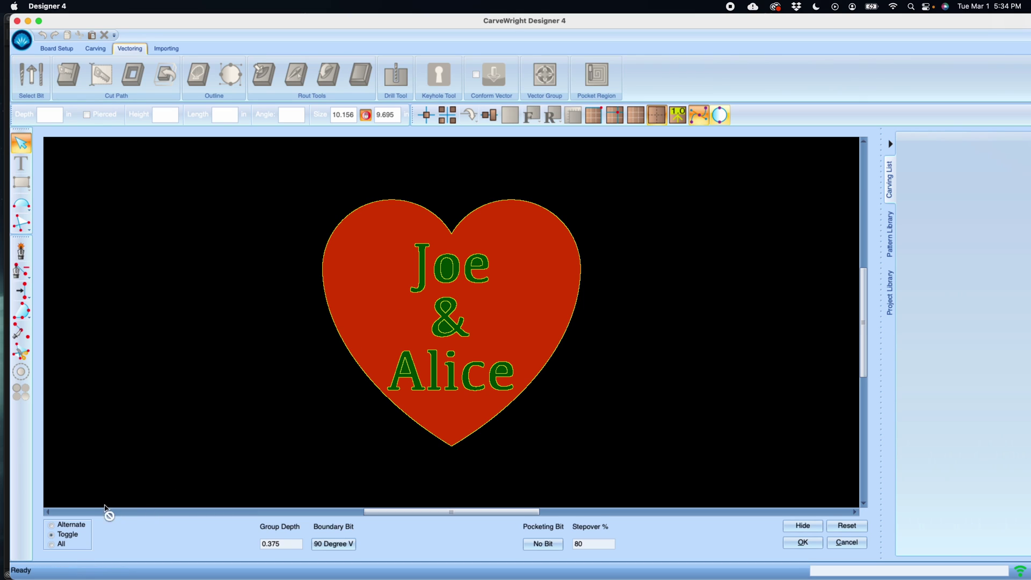
{"action": "left_click", "coordinate": [51, 526]}
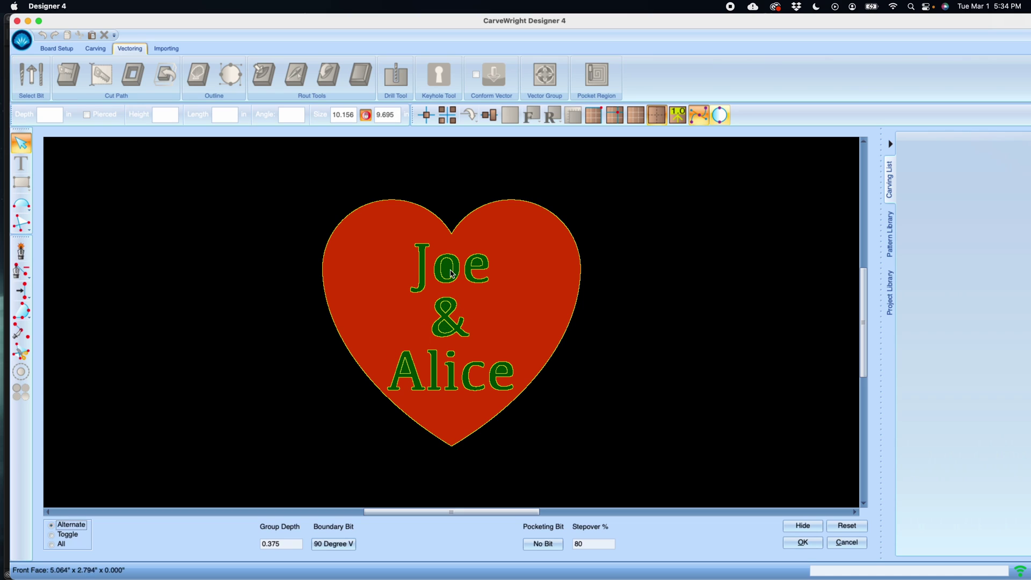
{"action": "left_click", "coordinate": [514, 282]}
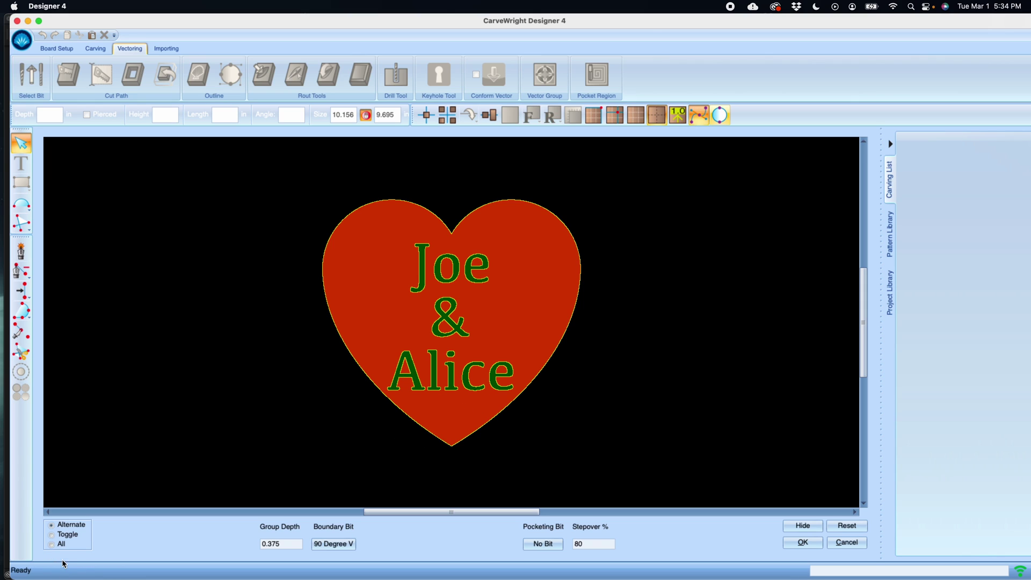
{"action": "left_click", "coordinate": [59, 544]}
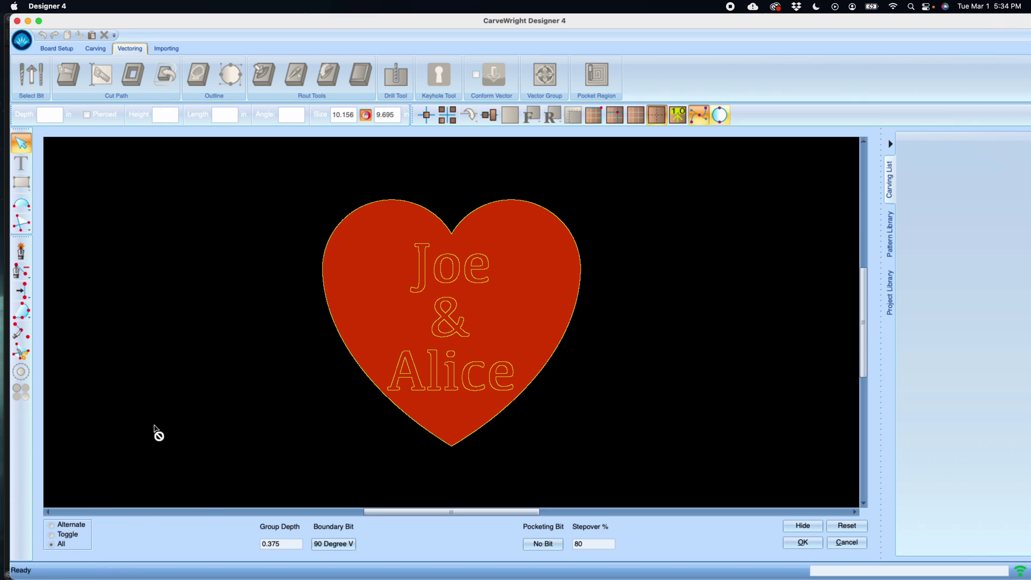
{"action": "left_click", "coordinate": [61, 527]}
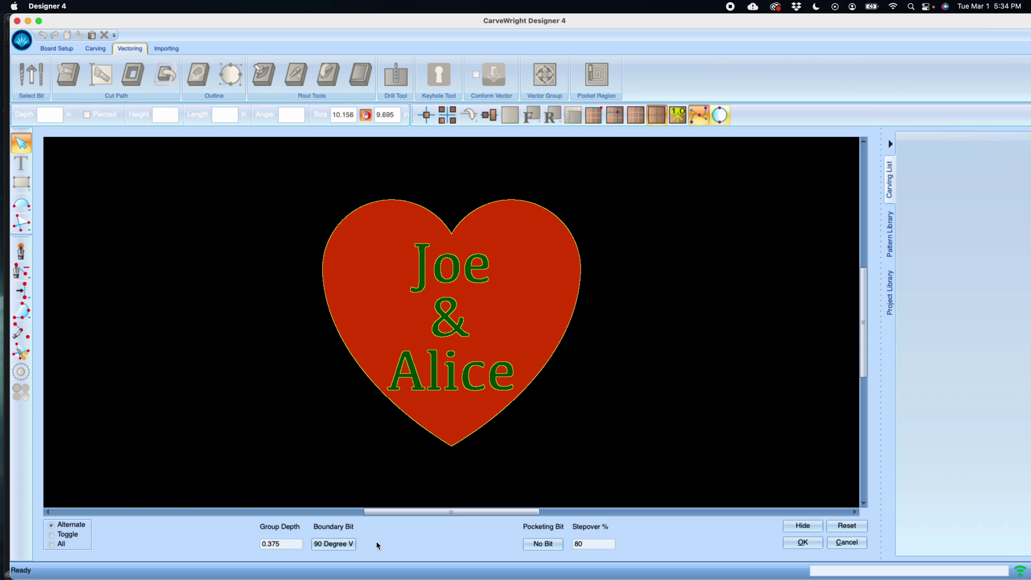
Step: Assign the 1/16" Carving bit as the vector group's boundary bit with a depth of 0.125 inches
{"action": "left_click", "coordinate": [344, 547]}
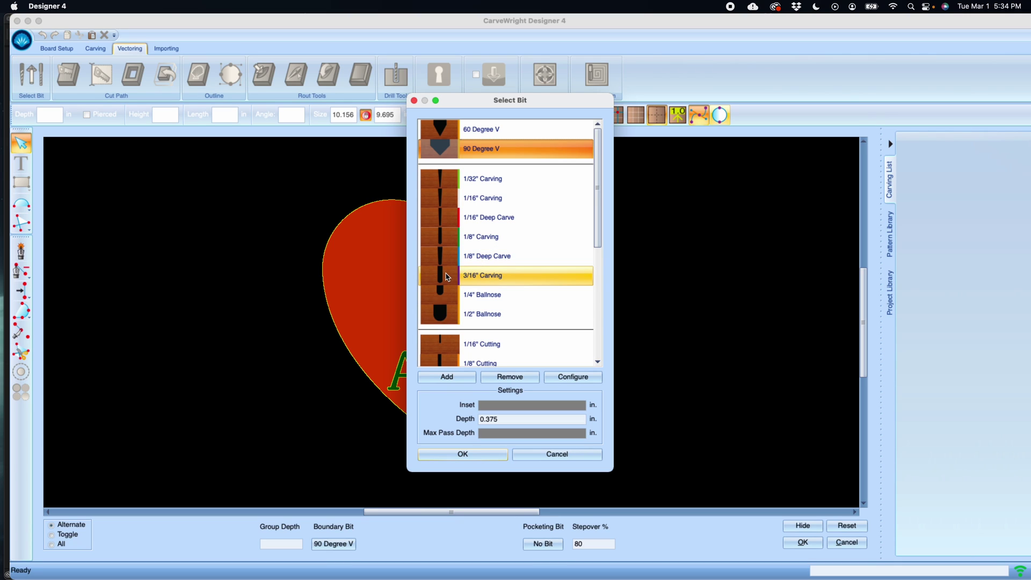
{"action": "left_click", "coordinate": [453, 204]}
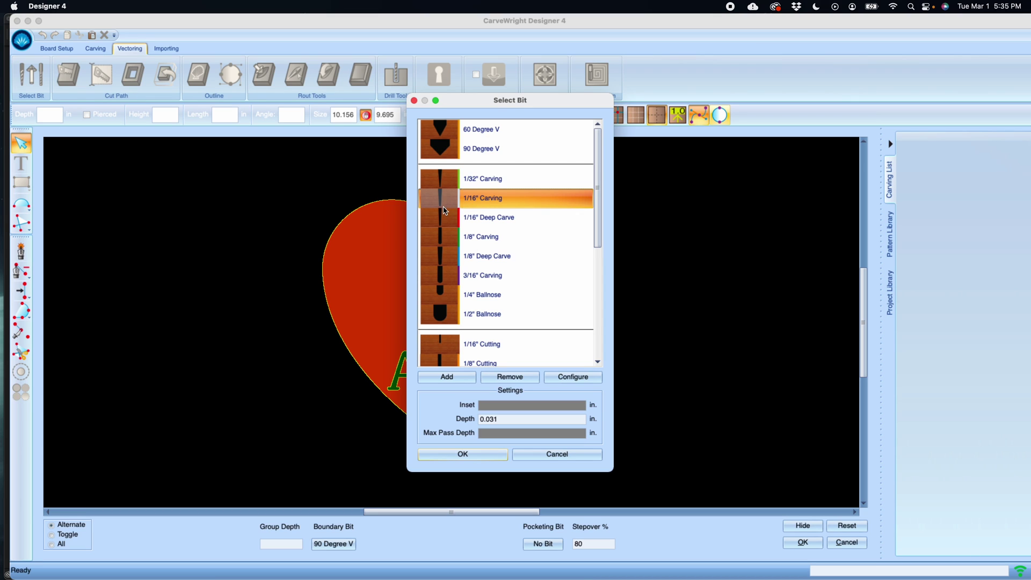
{"action": "left_click", "coordinate": [497, 419]}
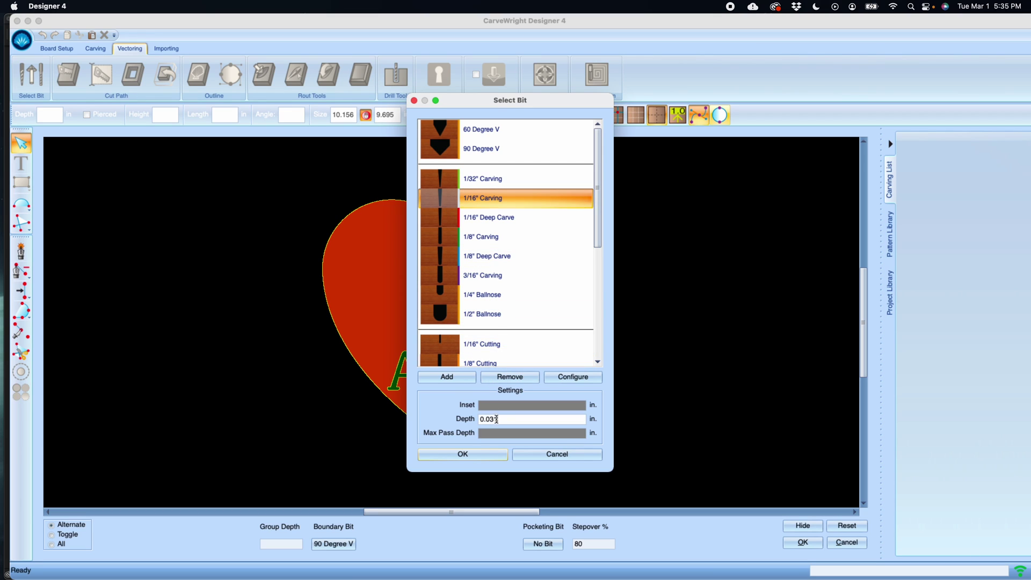
{"action": "double_click", "coordinate": [487, 420]}
{"action": "type", "text": "0.125"}
{"action": "left_click", "coordinate": [474, 453]}
Step: Assign the 1/8" Cutting bit as the pocketing bit and apply the vector group to the board
{"action": "left_click", "coordinate": [551, 544]}
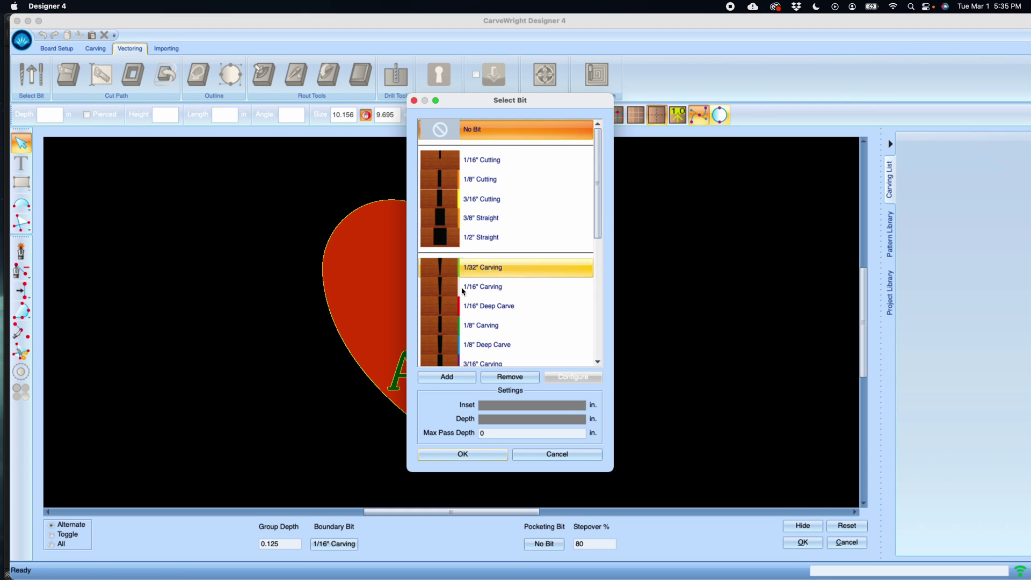
{"action": "left_click", "coordinate": [454, 181]}
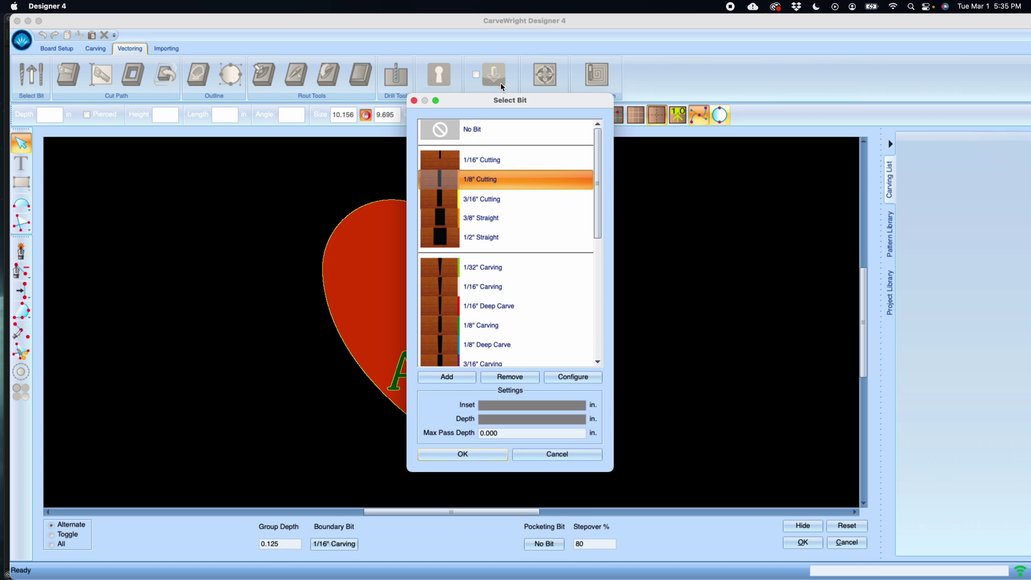
{"action": "left_click_drag", "start_coordinate": [480, 103], "coordinate": [646, 101]}
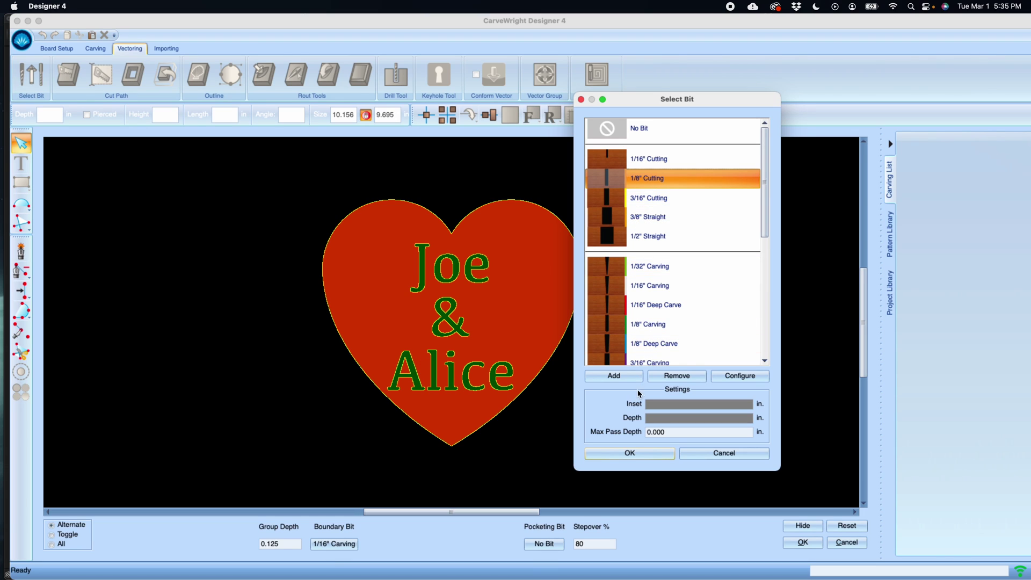
{"action": "left_click", "coordinate": [666, 458]}
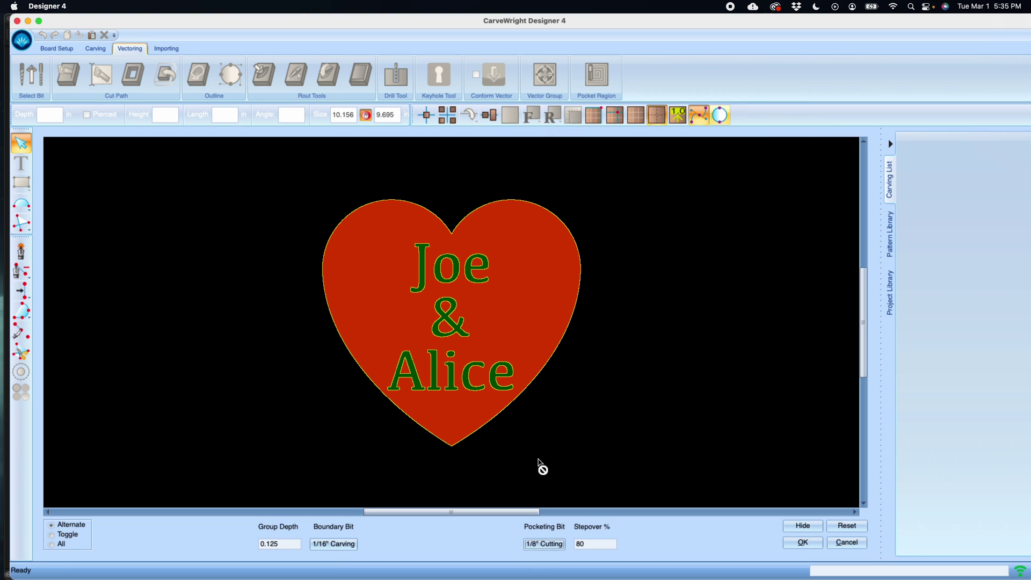
{"action": "left_click", "coordinate": [806, 543]}
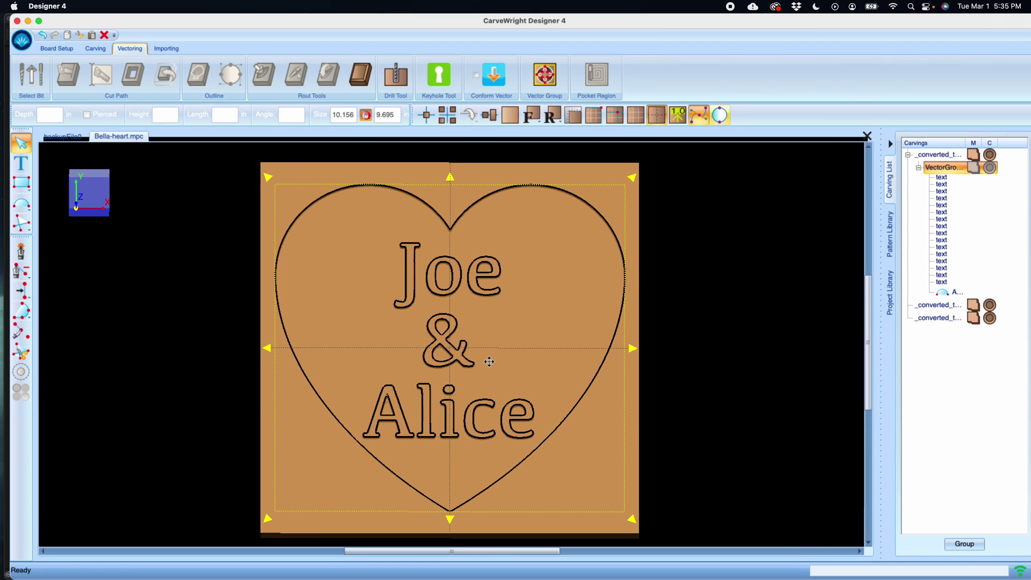
{"action": "middle_click_drag", "start_coordinate": [489, 362], "coordinate": [518, 341]}
{"action": "scroll", "coordinate": [518, 341], "scroll_direction": "down", "scroll_amount": 1}
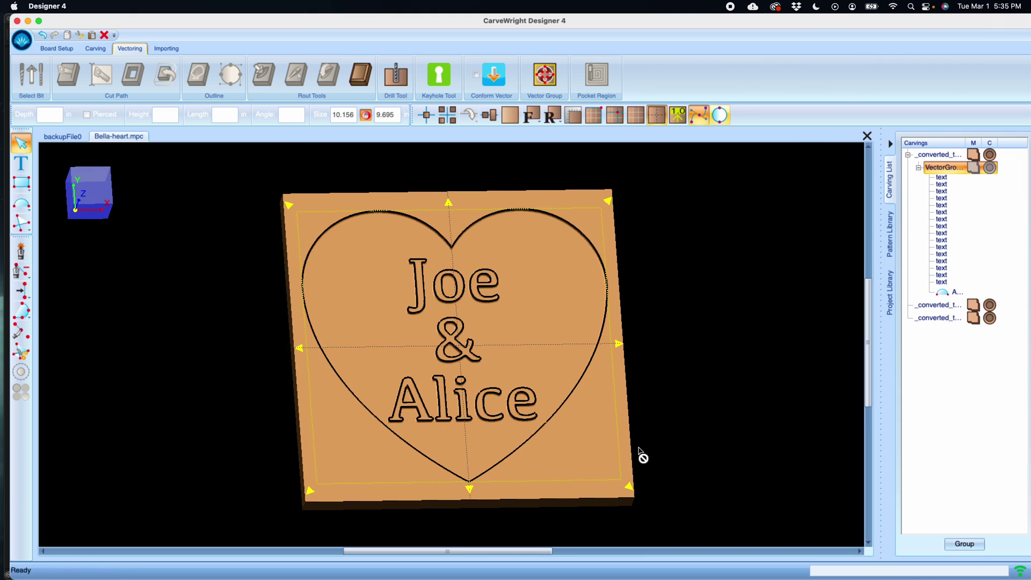
{"action": "left_click", "coordinate": [634, 439]}
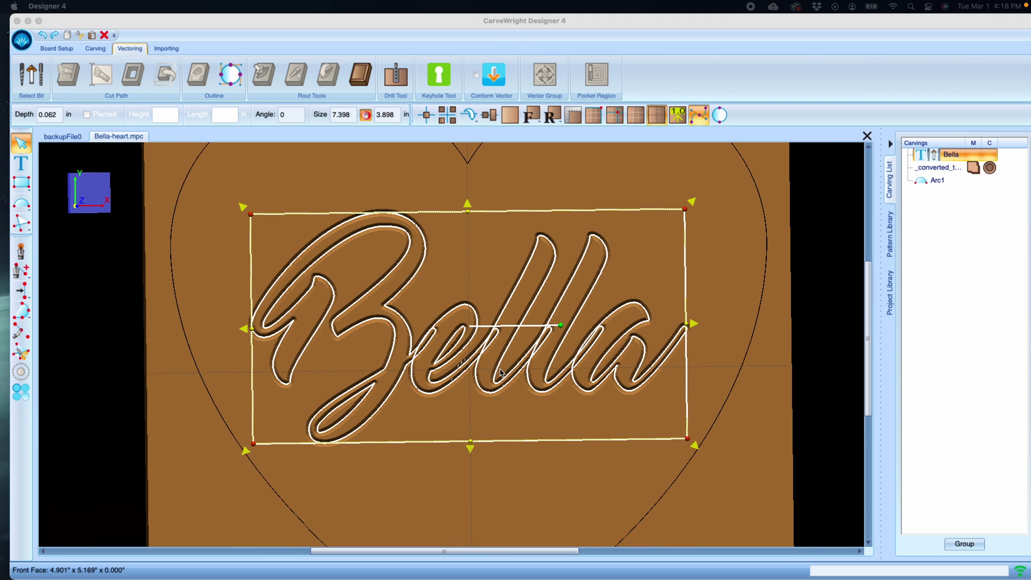
Step: Convert the script name inside the heart into editable vector outlines and move them back to the heart's centre
{"action": "scroll", "coordinate": [538, 383], "scroll_direction": "down", "scroll_amount": 2}
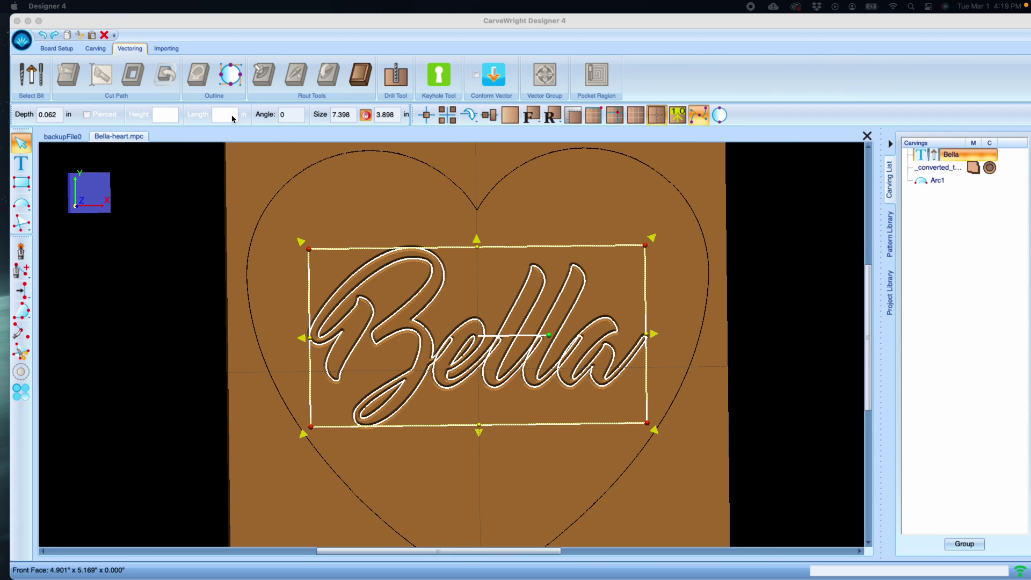
{"action": "left_click", "coordinate": [232, 78]}
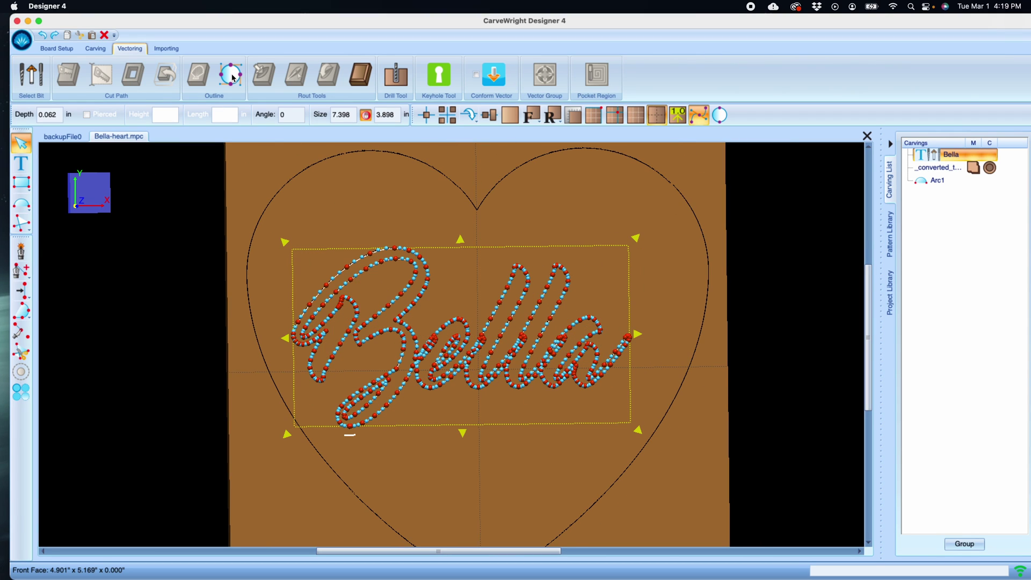
{"action": "left_click_drag", "start_coordinate": [484, 305], "coordinate": [501, 304]}
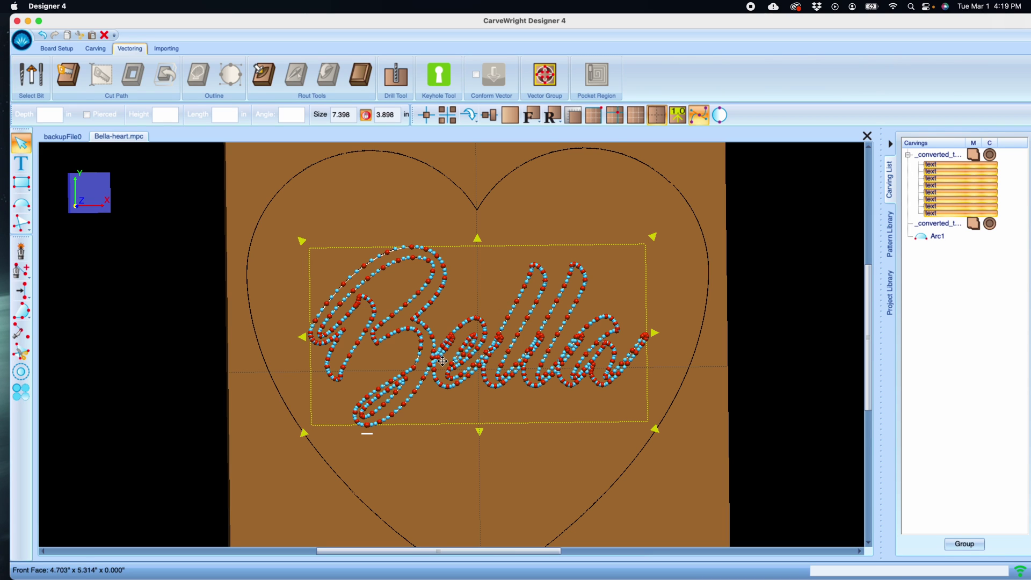
Step: Trim away the overlapping outline segments where the capital letter joins the e in the script name
{"action": "scroll", "coordinate": [443, 368], "scroll_direction": "up", "scroll_amount": 8}
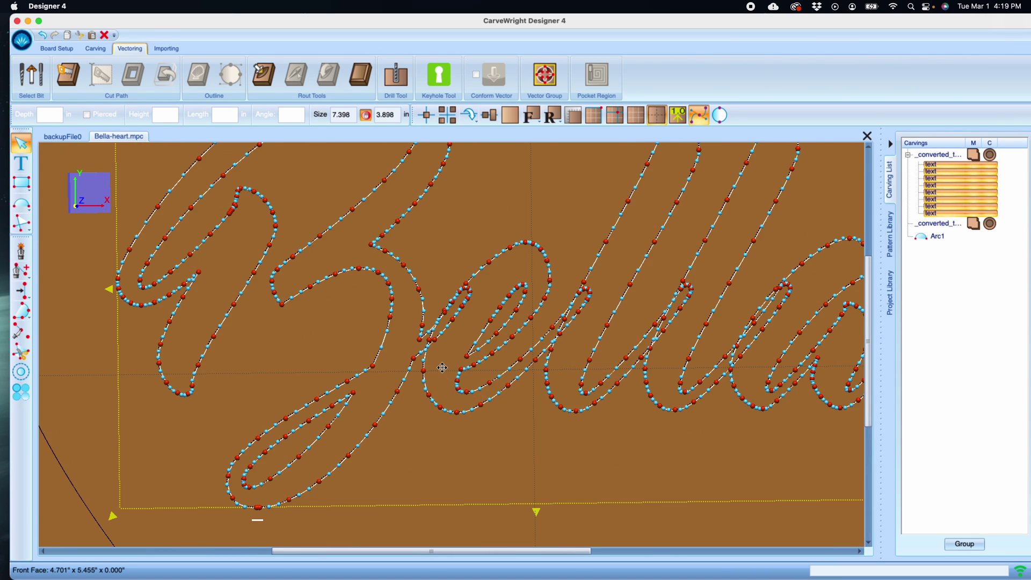
{"action": "scroll", "coordinate": [443, 368], "scroll_direction": "up", "scroll_amount": 3}
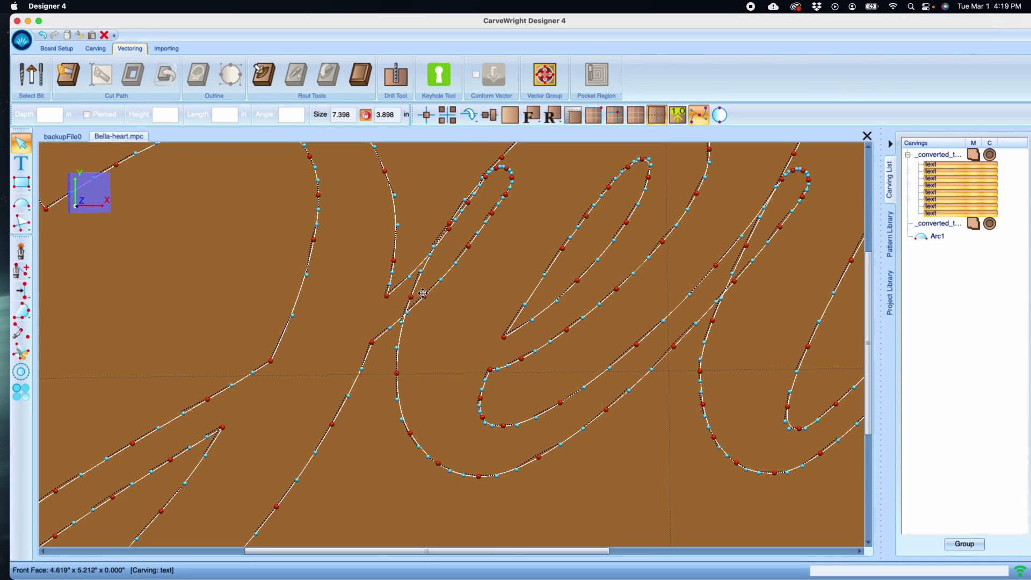
{"action": "scroll", "coordinate": [437, 284], "scroll_direction": "up", "scroll_amount": 3}
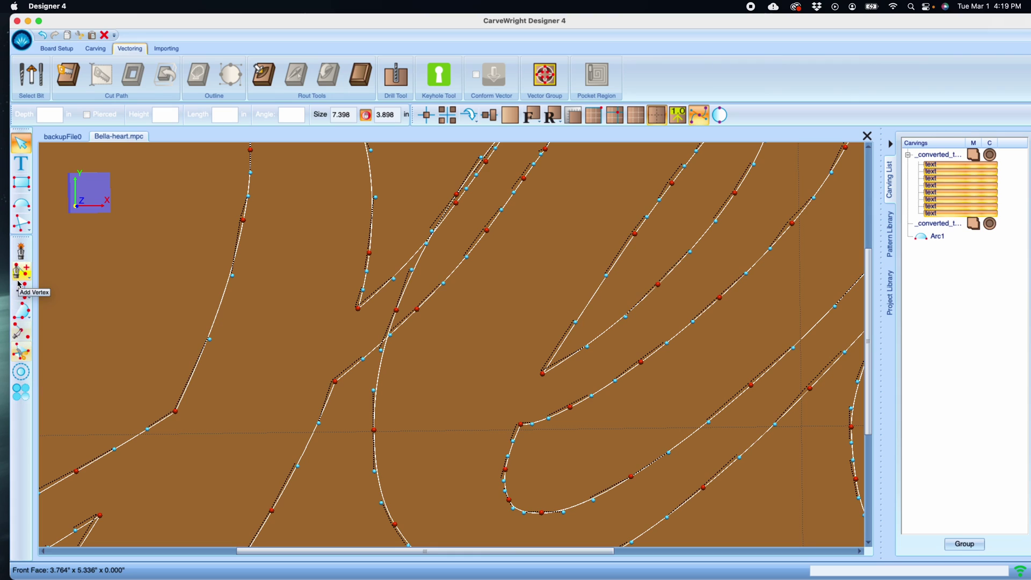
{"action": "left_click", "coordinate": [22, 353]}
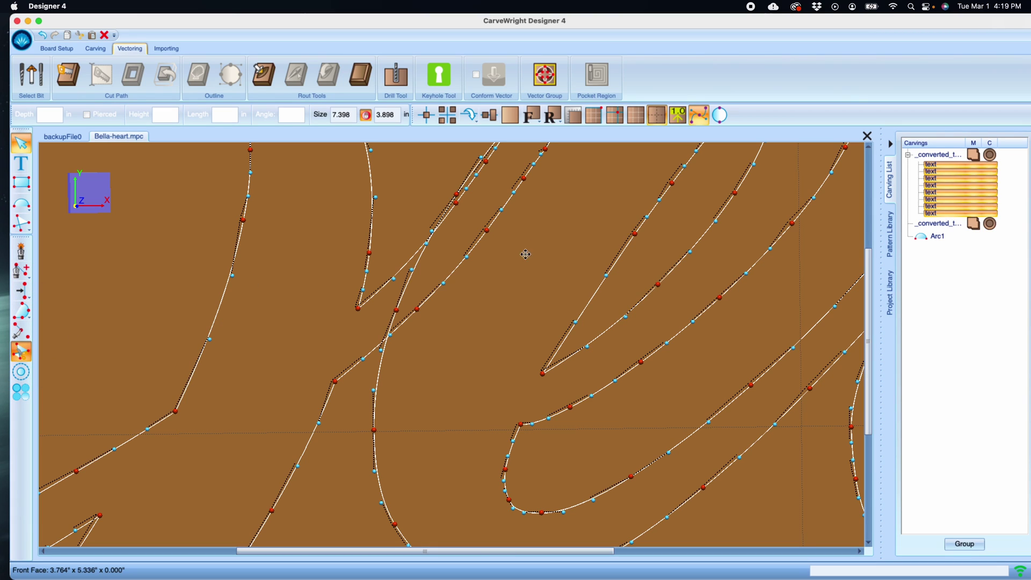
{"action": "left_click", "coordinate": [431, 303]}
{"action": "left_click", "coordinate": [422, 305]}
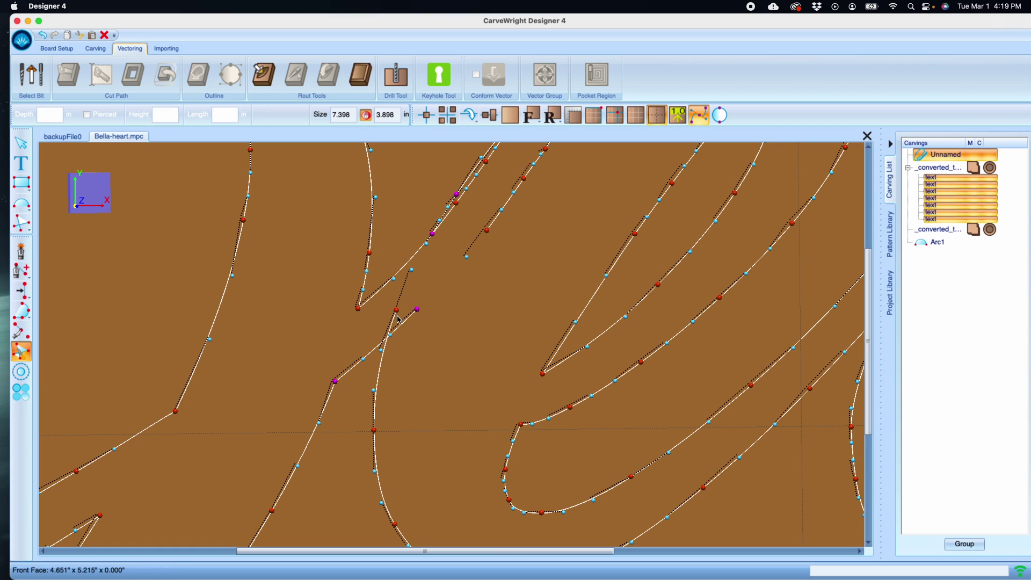
{"action": "left_click", "coordinate": [397, 326]}
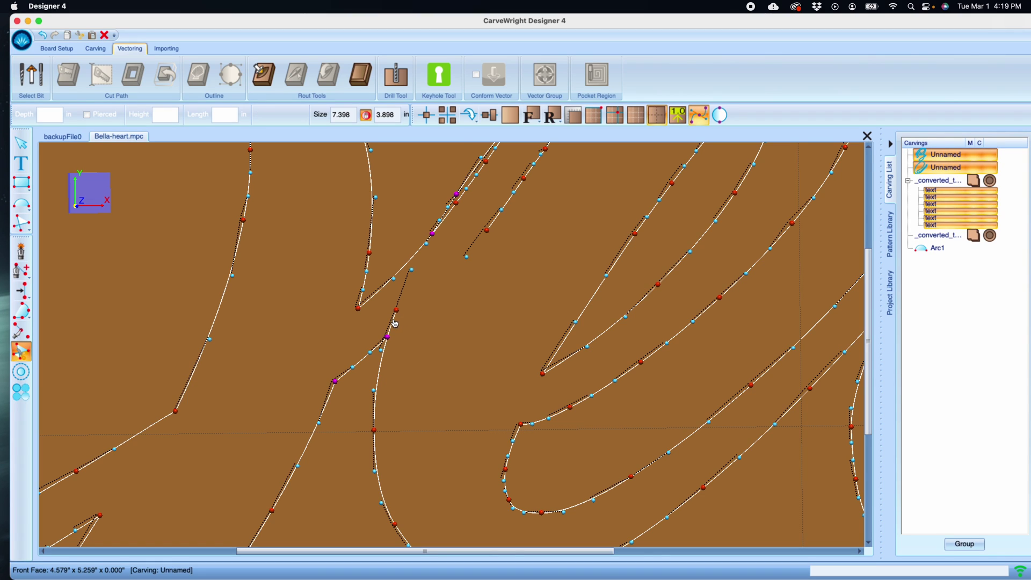
{"action": "left_click", "coordinate": [493, 224]}
Step: Make the upper corner vertex between the capital letter and the e free and pull its overshooting handle back onto the curve
{"action": "left_click_drag", "start_coordinate": [462, 347], "coordinate": [437, 367]}
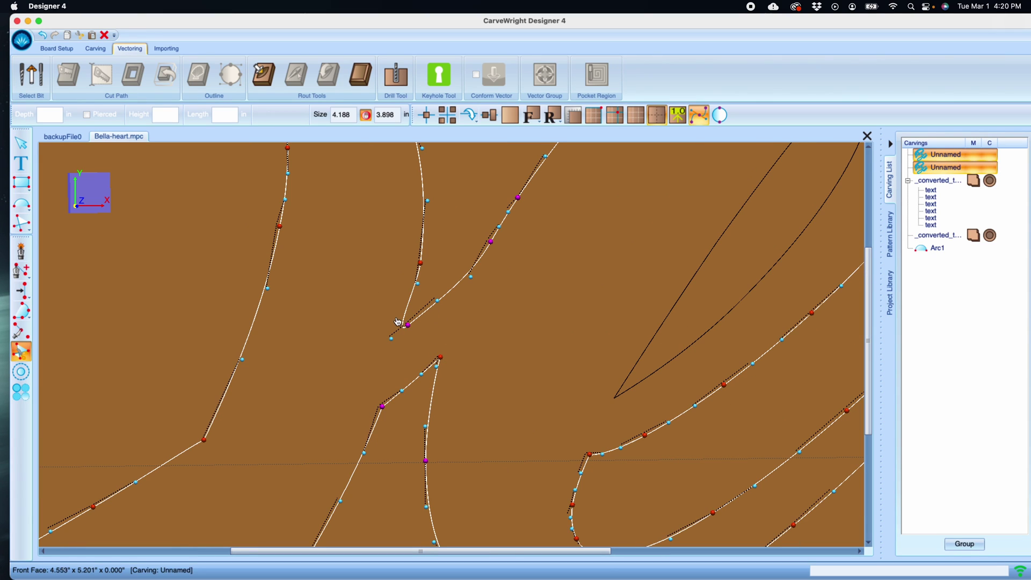
{"action": "right_click", "coordinate": [409, 325]}
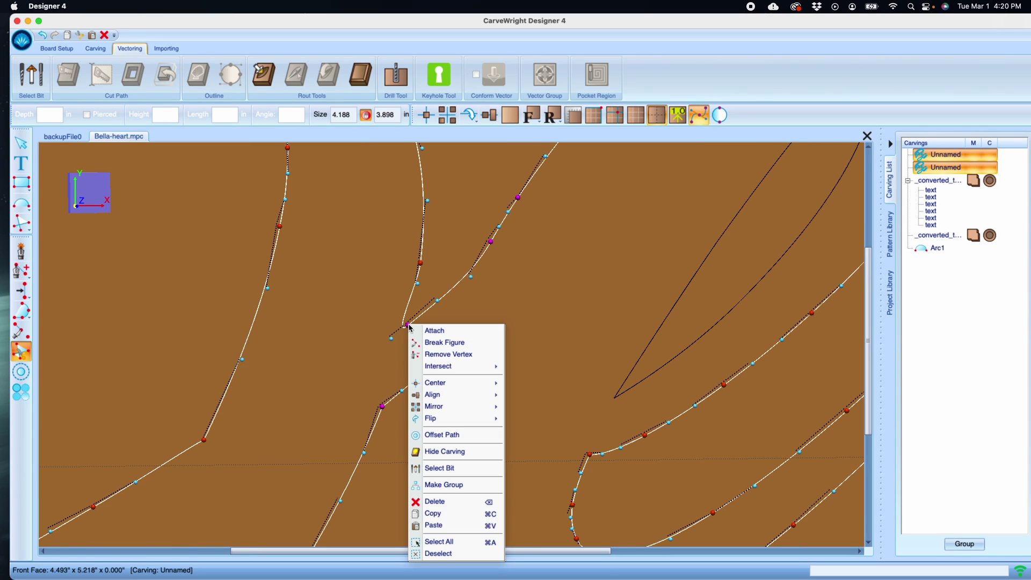
{"action": "mouse_move", "coordinate": [454, 369]}
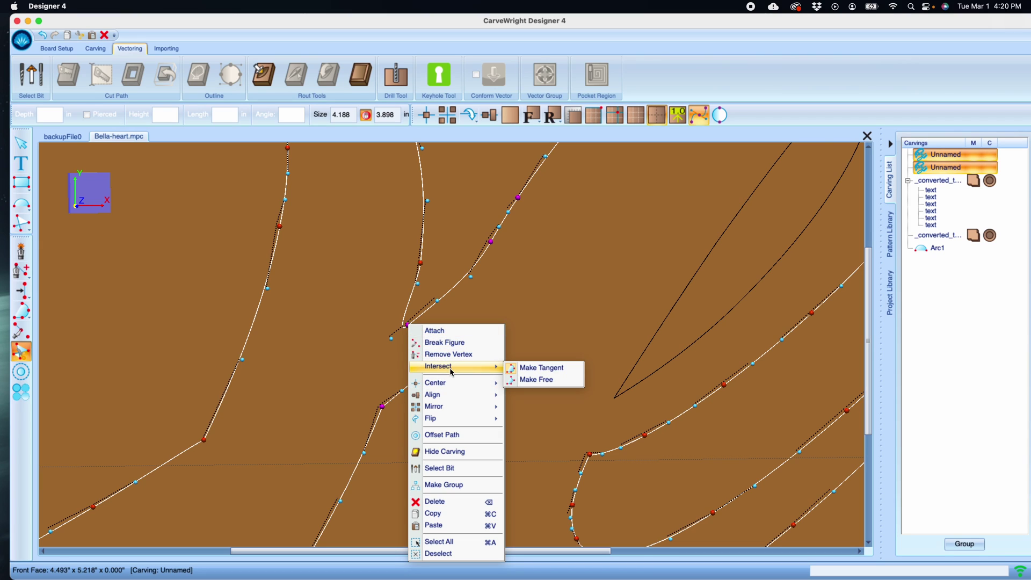
{"action": "left_click", "coordinate": [378, 326]}
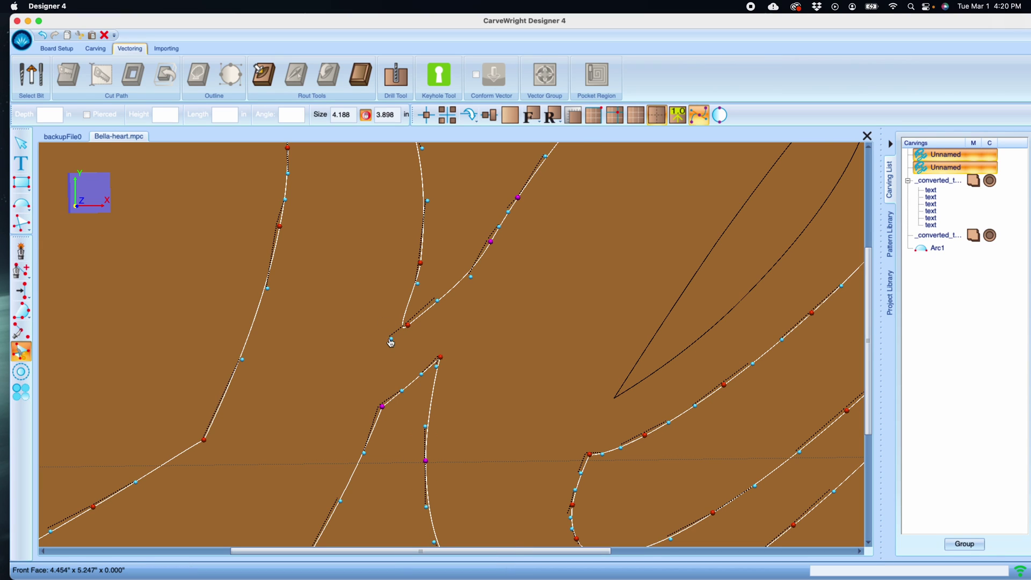
{"action": "left_click_drag", "start_coordinate": [394, 341], "coordinate": [414, 314]}
Step: Trim away the crossing outline segments where the e's exit stroke overlaps the first l
{"action": "scroll", "coordinate": [606, 383], "scroll_direction": "down", "scroll_amount": 6}
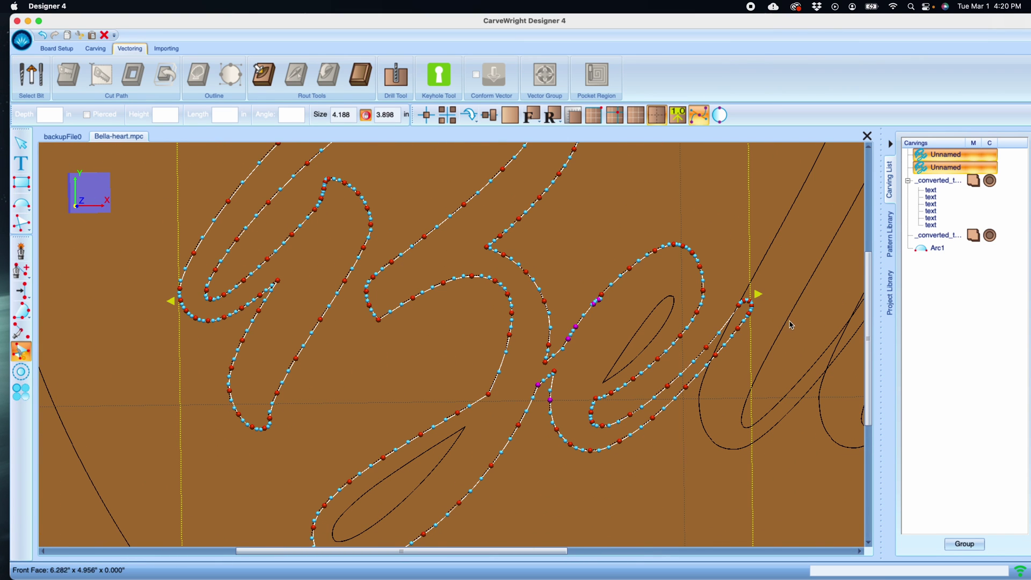
{"action": "scroll", "coordinate": [796, 295], "scroll_direction": "up", "scroll_amount": 5}
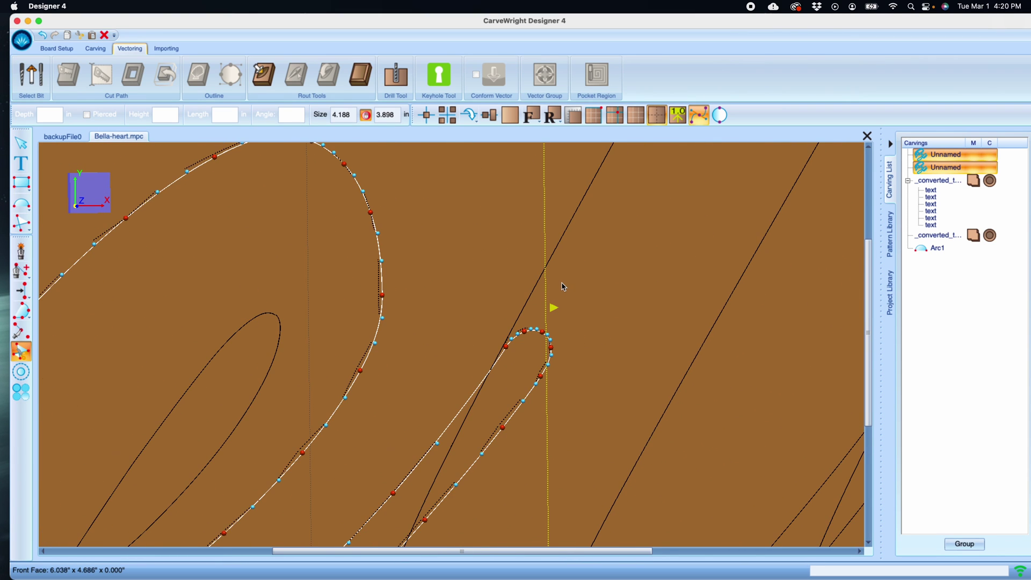
{"action": "left_click", "coordinate": [534, 300]}
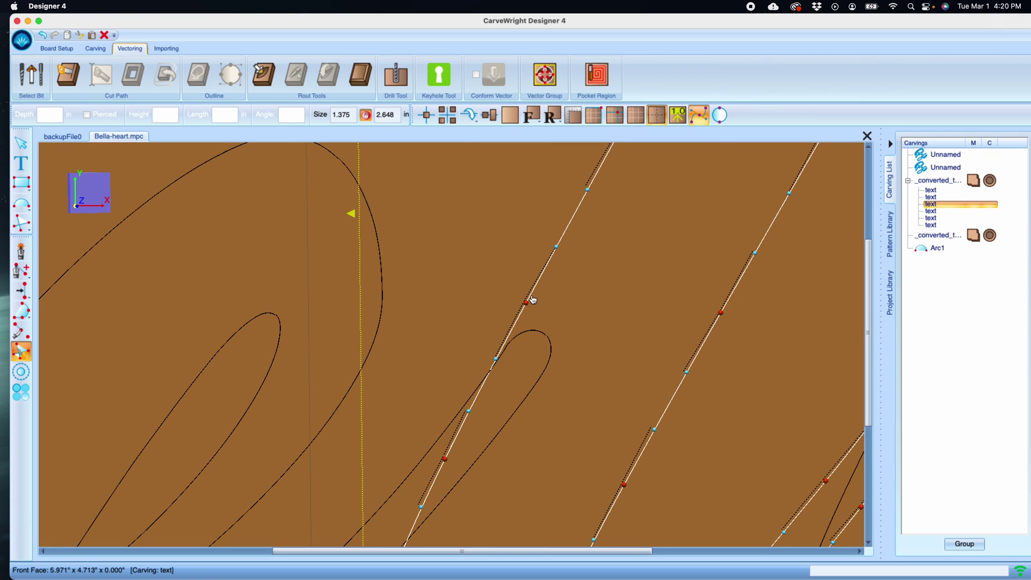
{"action": "left_click", "coordinate": [546, 337], "text": "shift"}
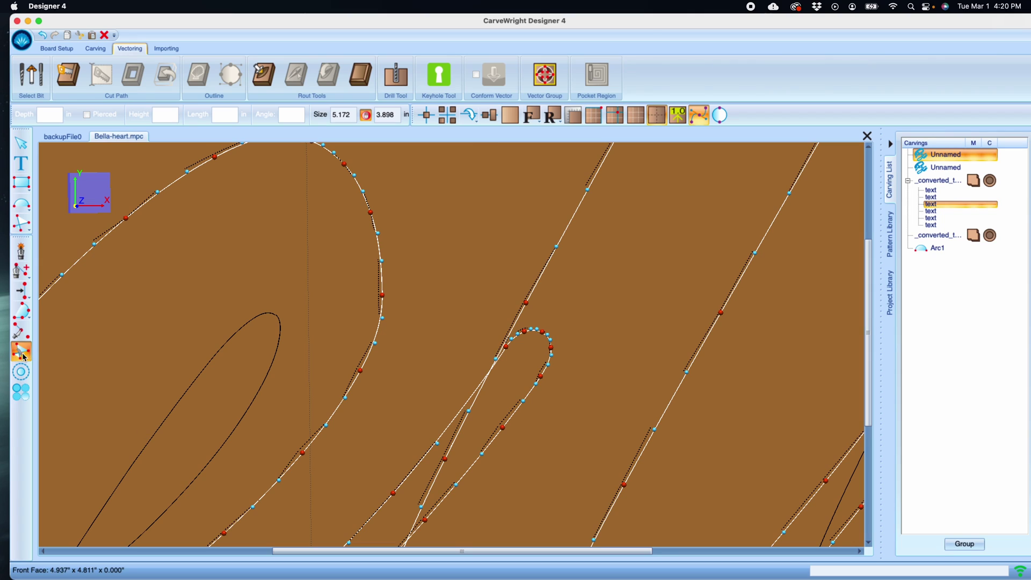
{"action": "left_click", "coordinate": [431, 499]}
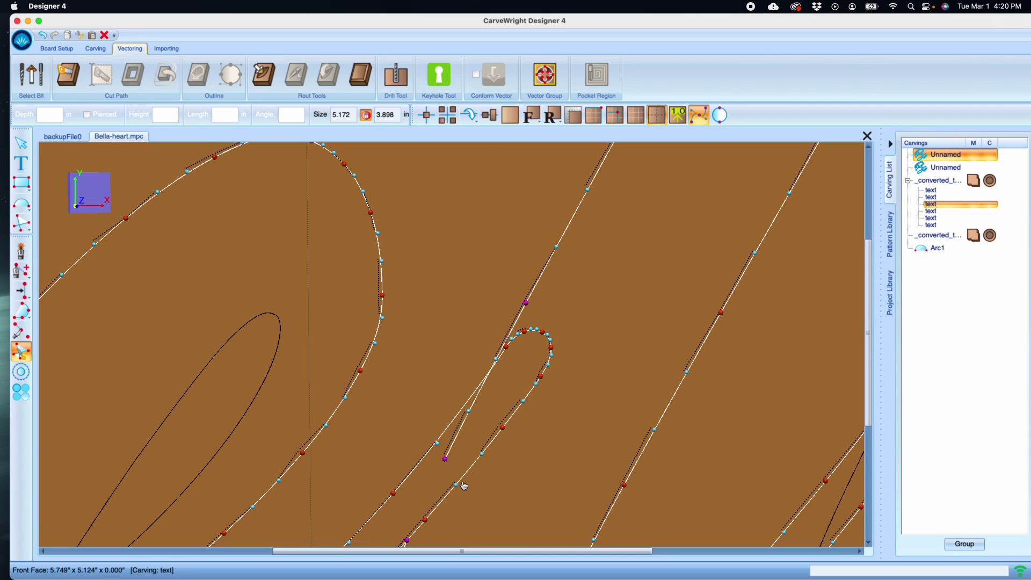
{"action": "left_click", "coordinate": [505, 423]}
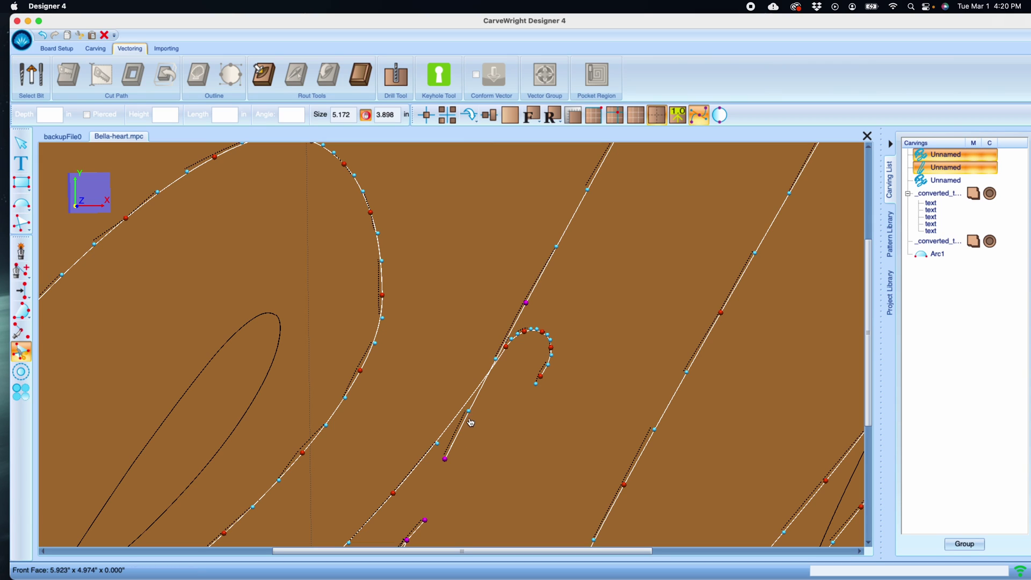
{"action": "left_click", "coordinate": [472, 420]}
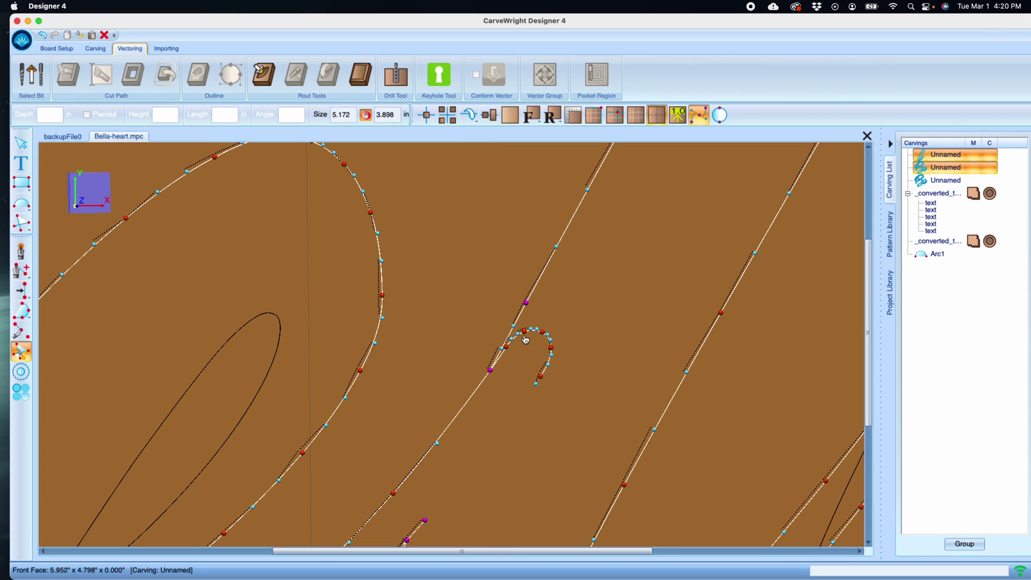
{"action": "left_click", "coordinate": [510, 351]}
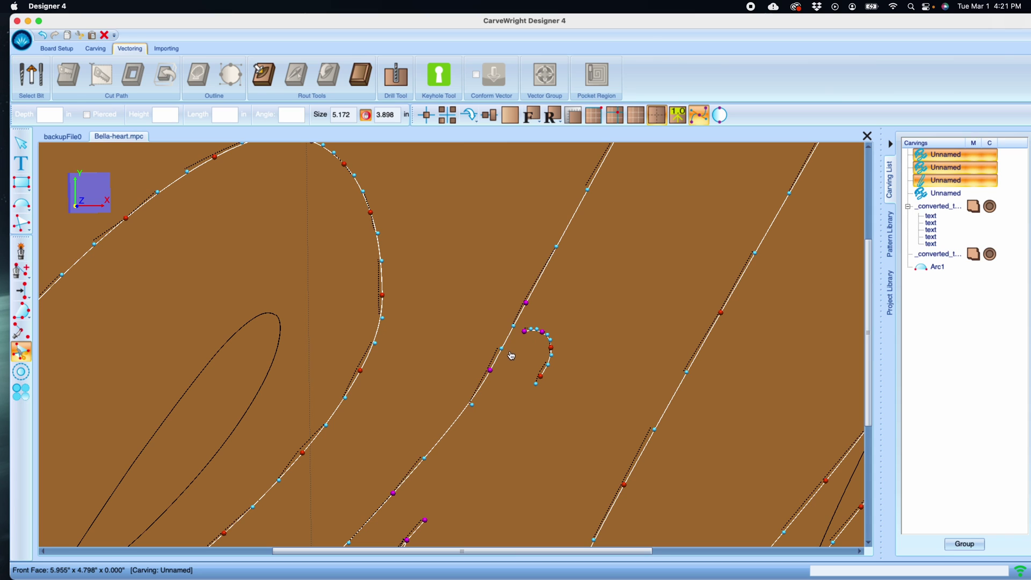
{"action": "left_click", "coordinate": [533, 332]}
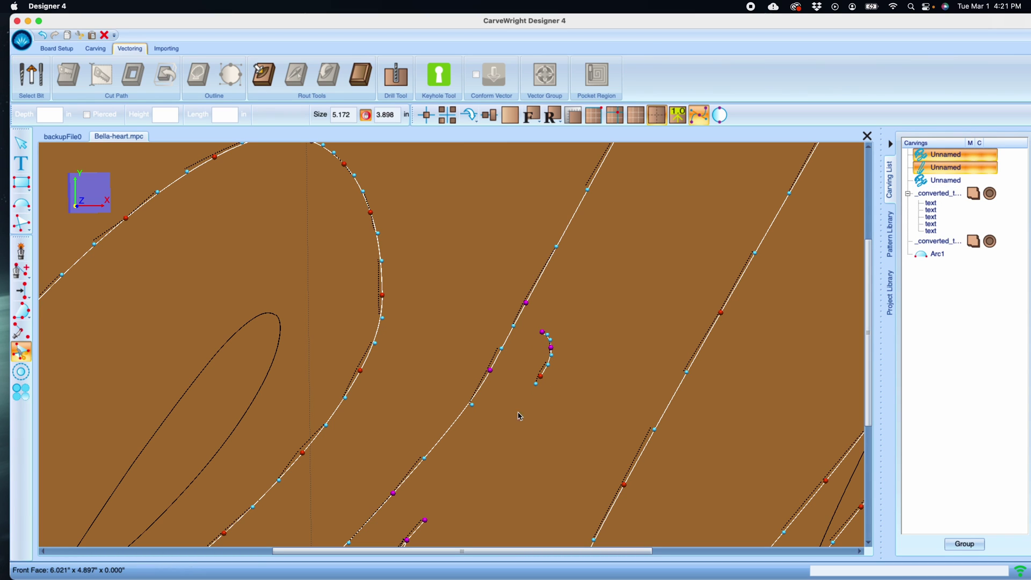
Step: Make the lower corner vertex between the e and the first l free and pull in its overshooting handle
{"action": "scroll", "coordinate": [442, 519], "scroll_direction": "down", "scroll_amount": 5}
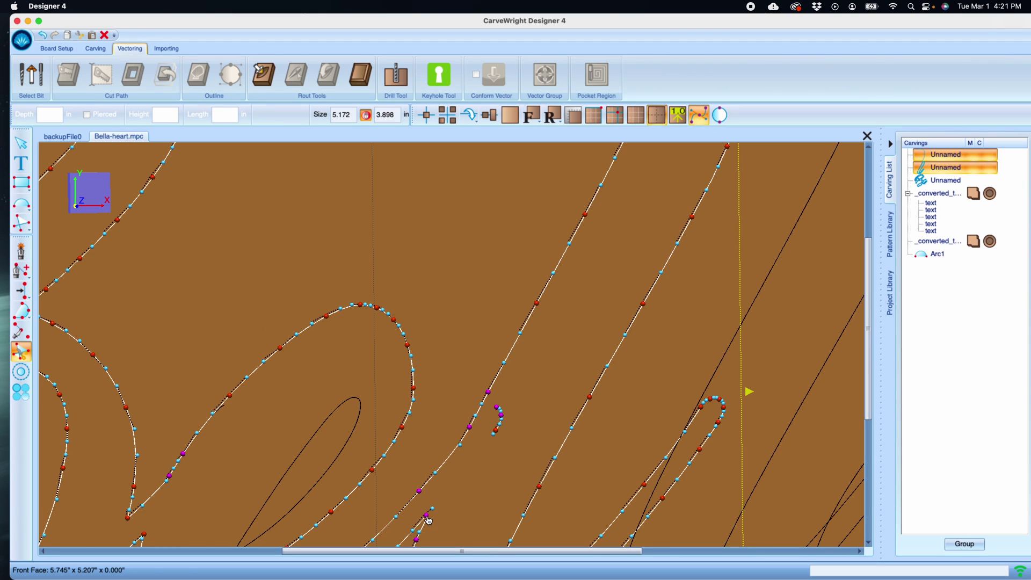
{"action": "right_click", "coordinate": [427, 517]}
{"action": "mouse_move", "coordinate": [477, 322]}
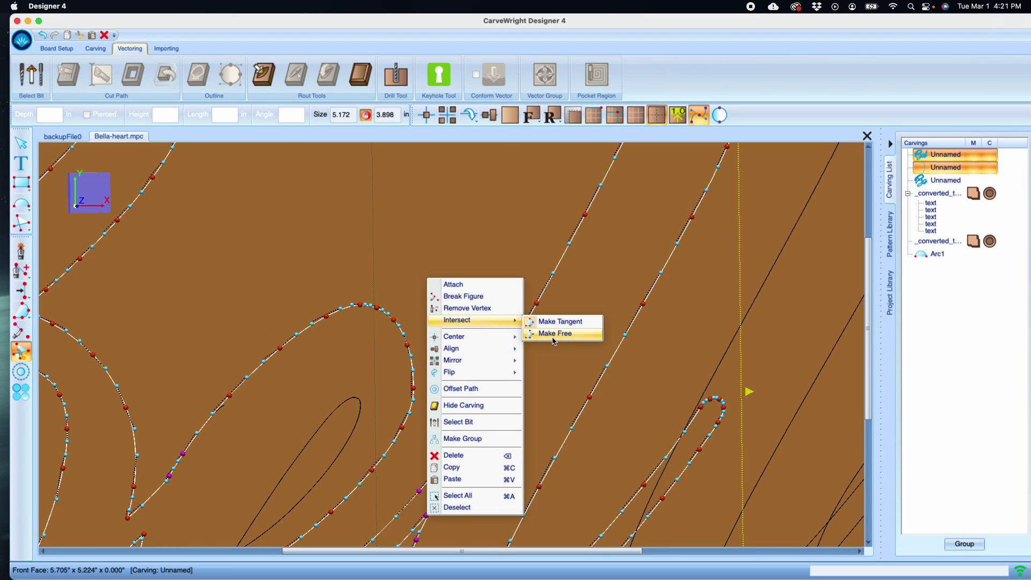
{"action": "left_click", "coordinate": [432, 538]}
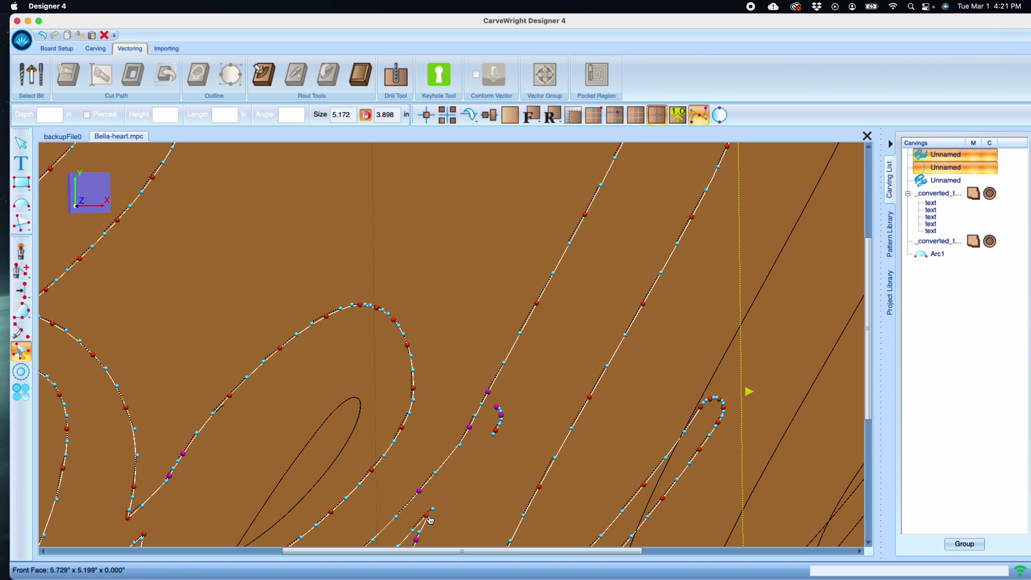
{"action": "left_click", "coordinate": [428, 521]}
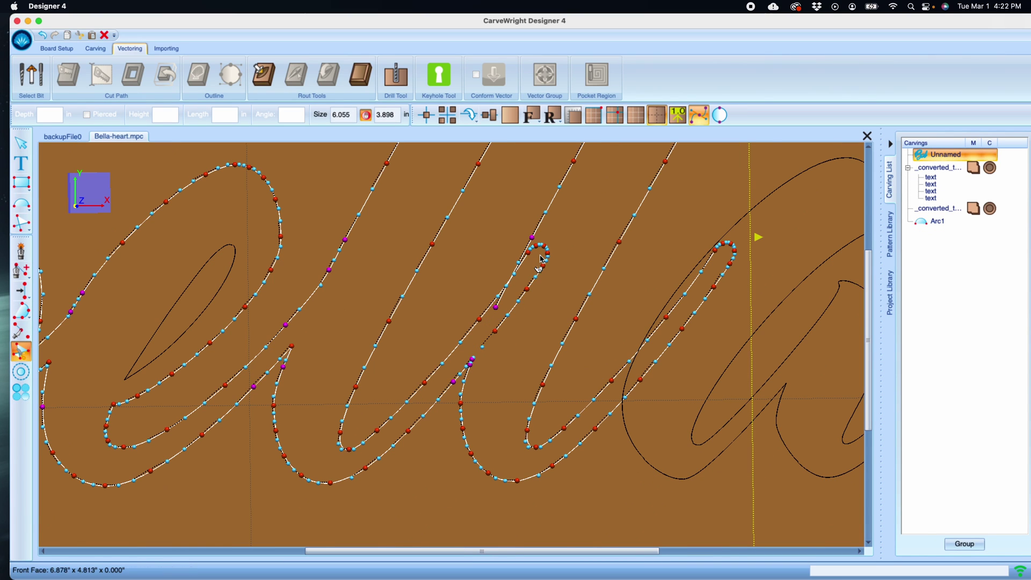
Step: Trim the overlapping segments between the two l's and delete the leftover curl fragment beside the second l
{"action": "scroll", "coordinate": [549, 250], "scroll_direction": "up", "scroll_amount": 3}
{"action": "left_click", "coordinate": [467, 328]}
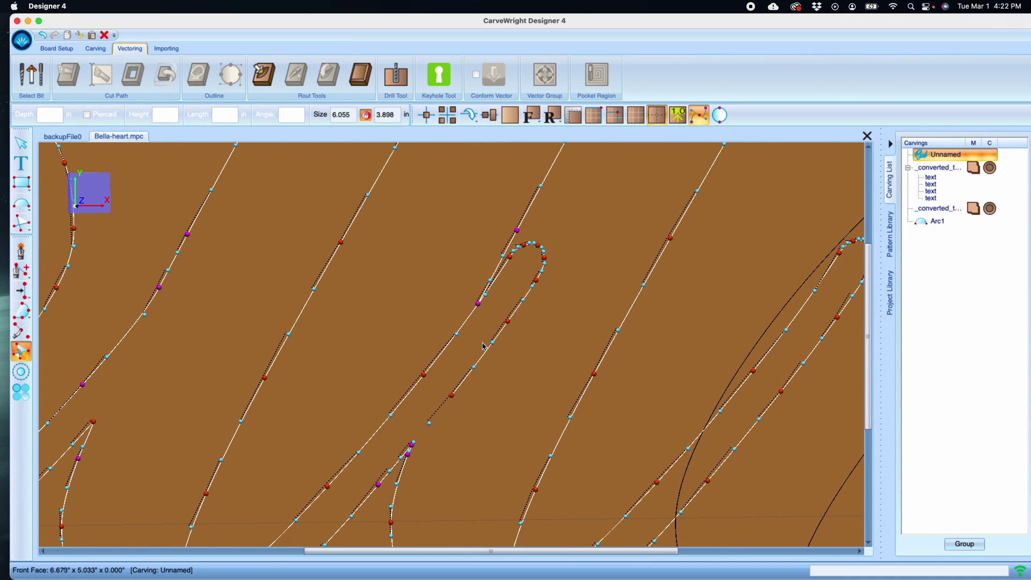
{"action": "left_click", "coordinate": [495, 280]}
{"action": "left_click", "coordinate": [480, 358]}
{"action": "left_click", "coordinate": [520, 303]}
{"action": "key", "text": "Escape"}
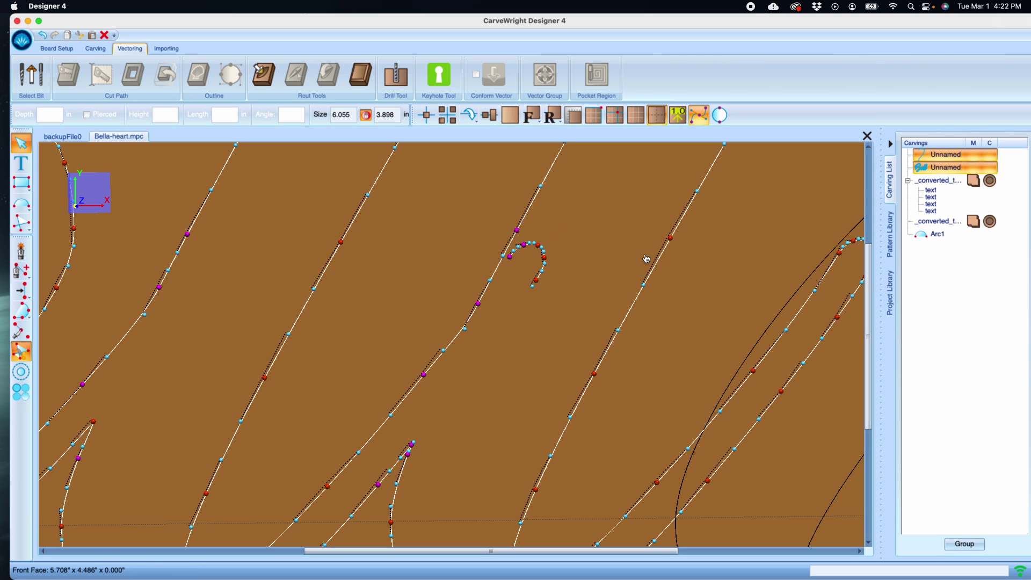
{"action": "left_click", "coordinate": [542, 271], "text": "shift"}
{"action": "left_click", "coordinate": [542, 271], "text": "shift"}
{"action": "left_click", "coordinate": [525, 214], "text": "shift"}
{"action": "key", "text": "Delete"}
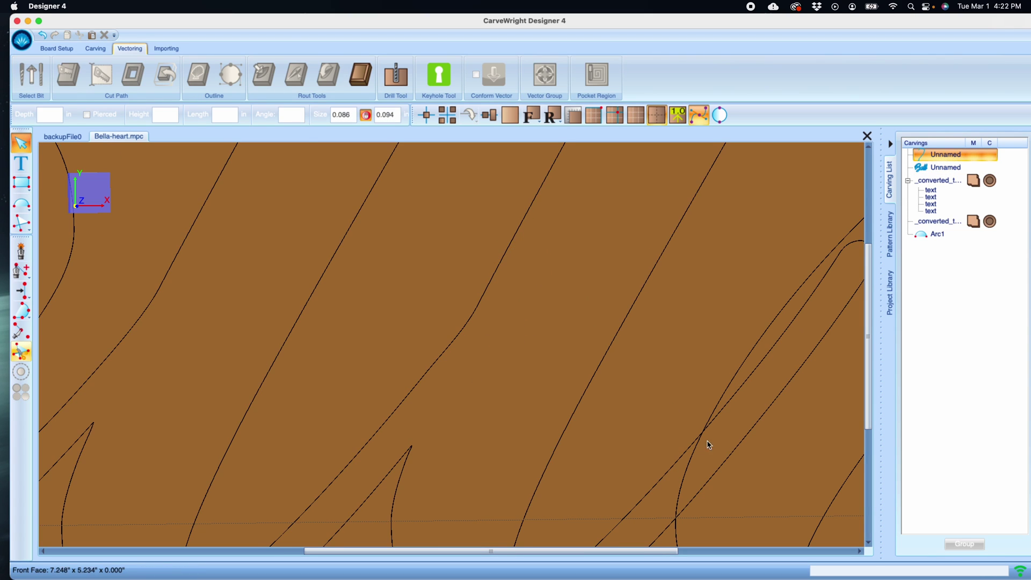
Step: Trim away the crossing outline segments where the second l's exit stroke overlaps the final a
{"action": "scroll", "coordinate": [613, 410], "scroll_direction": "down", "scroll_amount": 3}
{"action": "left_click_drag", "start_coordinate": [648, 552], "coordinate": [690, 552]}
{"action": "left_click", "coordinate": [462, 247]}
{"action": "left_click", "coordinate": [292, 461], "text": "shift"}
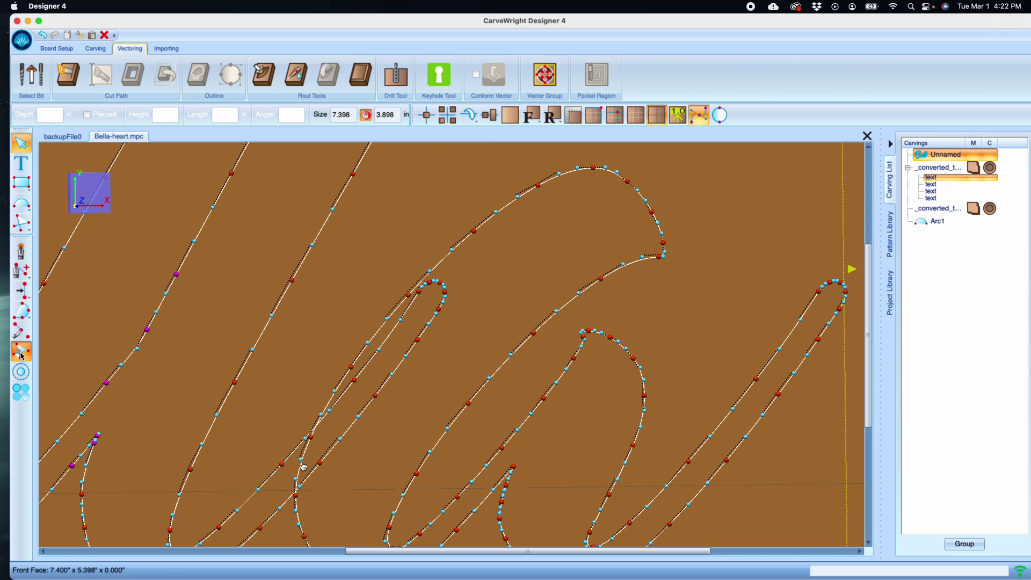
{"action": "left_click", "coordinate": [302, 463]}
{"action": "left_click", "coordinate": [351, 420]}
{"action": "left_click", "coordinate": [326, 416]}
{"action": "left_click", "coordinate": [315, 431]}
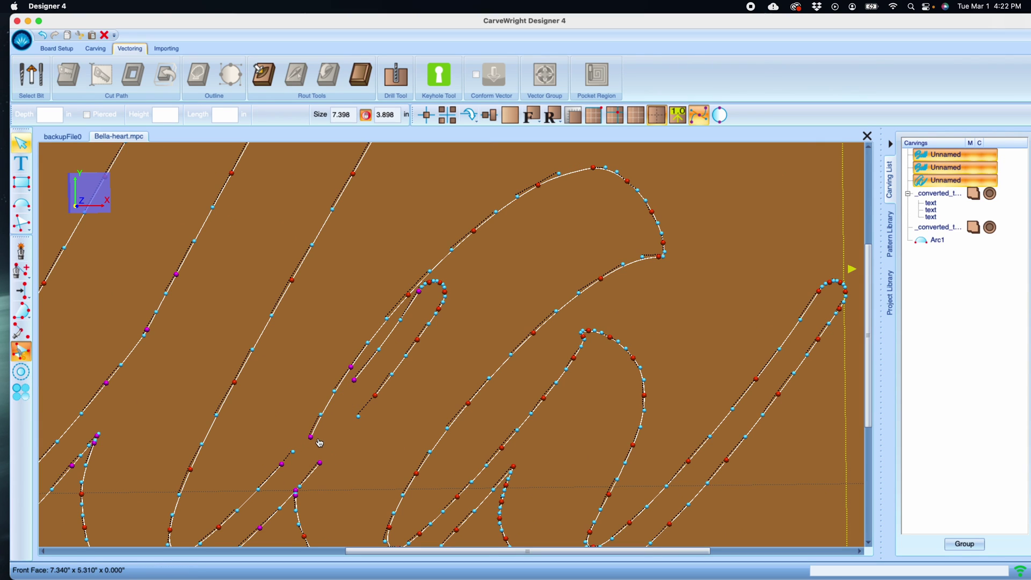
{"action": "left_click", "coordinate": [312, 438]}
Step: Remove the leftover stroke fragments inside the final a at its join with the second l
{"action": "scroll", "coordinate": [314, 437], "scroll_direction": "up", "scroll_amount": 2}
{"action": "key", "text": "Delete"}
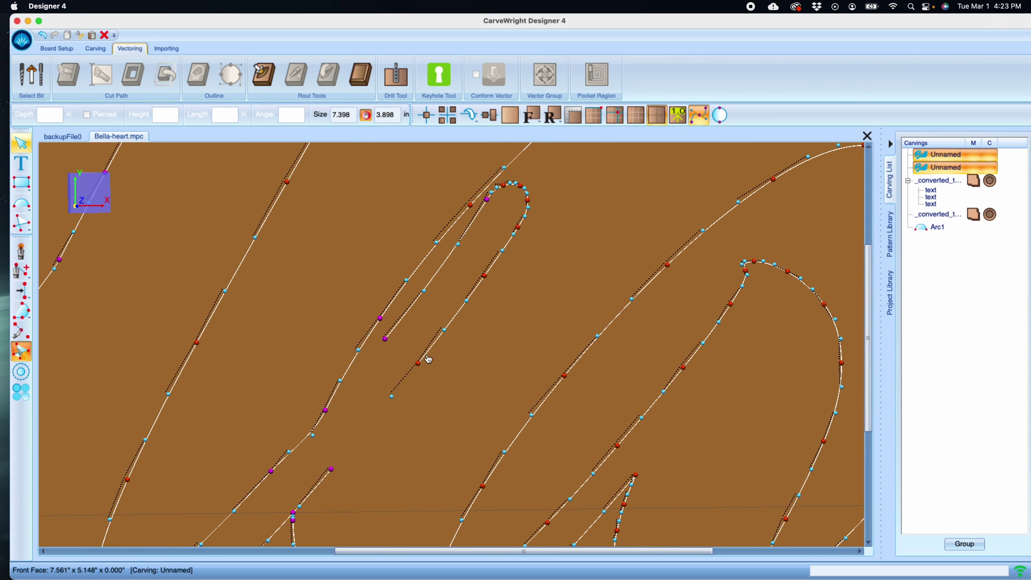
{"action": "key", "text": "super+z"}
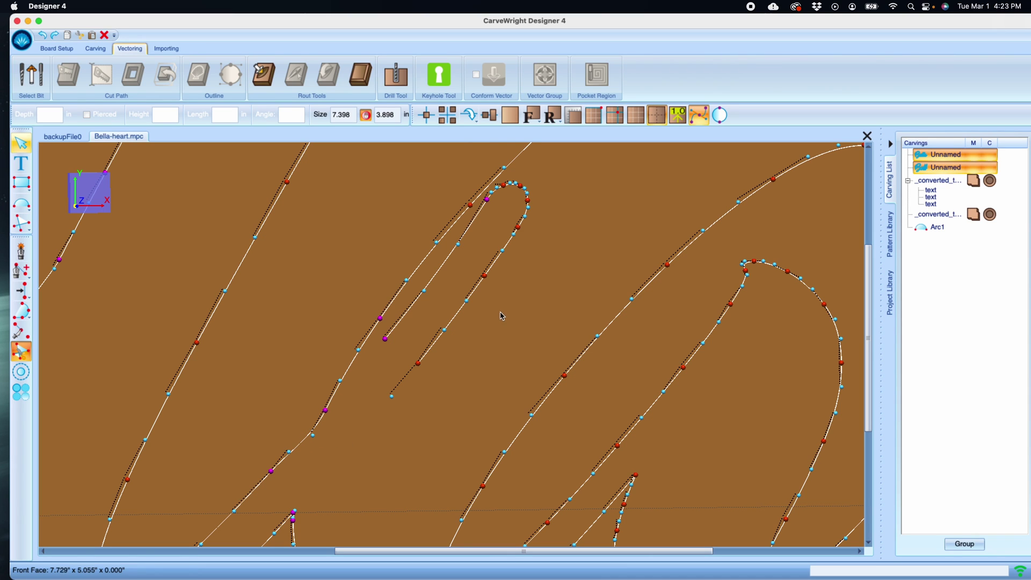
{"action": "left_click", "coordinate": [25, 142]}
{"action": "left_click", "coordinate": [444, 330]}
{"action": "key", "text": "Delete"}
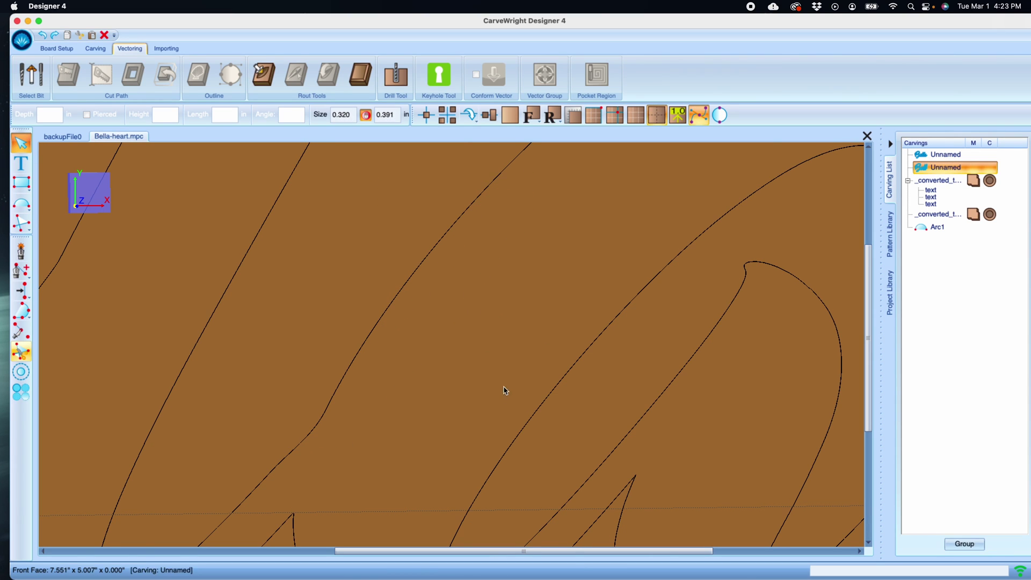
Step: Try to combine all the trimmed name outlines and the heart into a vector group
{"action": "scroll", "coordinate": [519, 402], "scroll_direction": "down", "scroll_amount": 5}
{"action": "left_click", "coordinate": [390, 338]}
{"action": "left_click", "coordinate": [249, 273]}
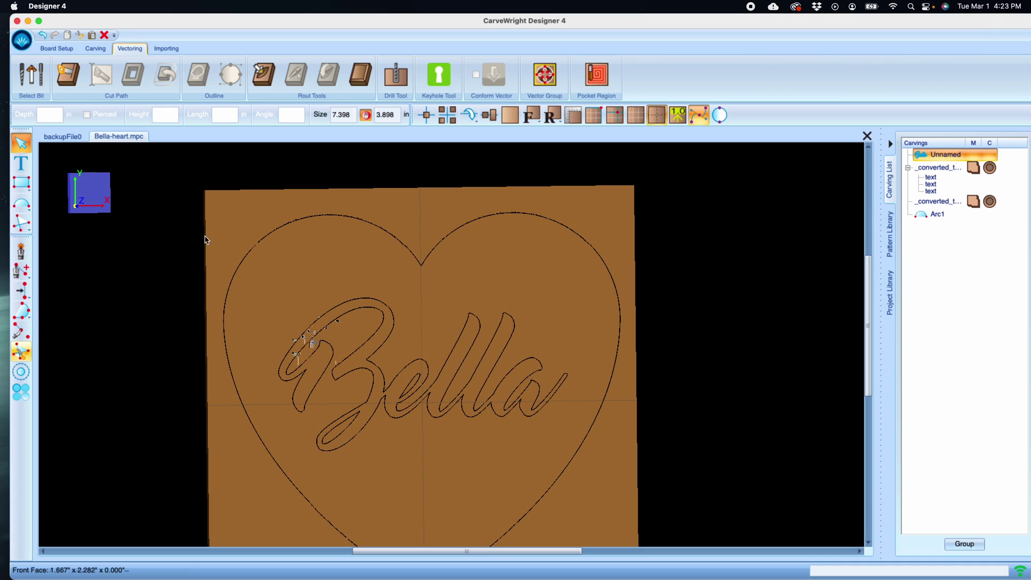
{"action": "key", "text": "super+a"}
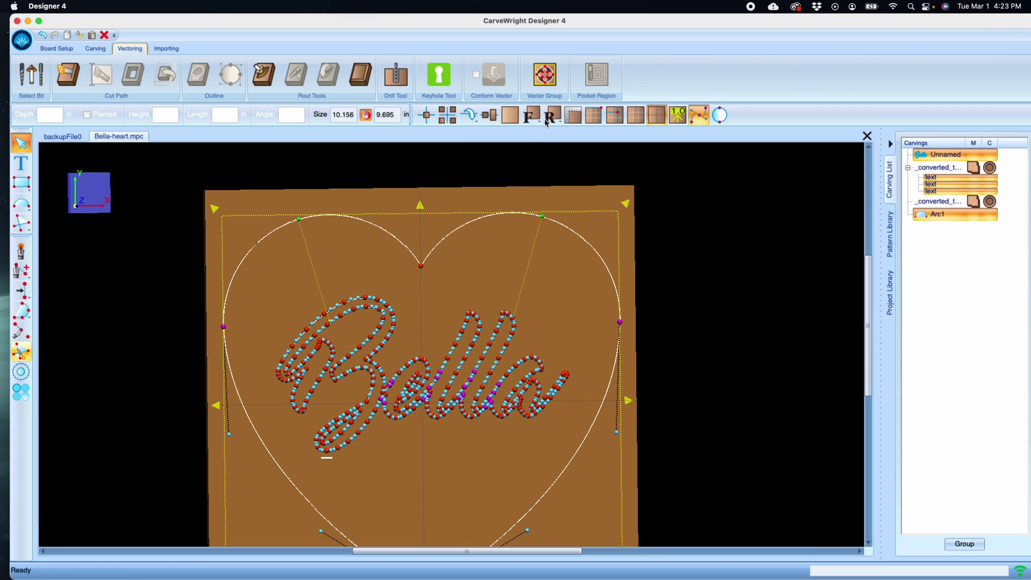
{"action": "left_click", "coordinate": [545, 75]}
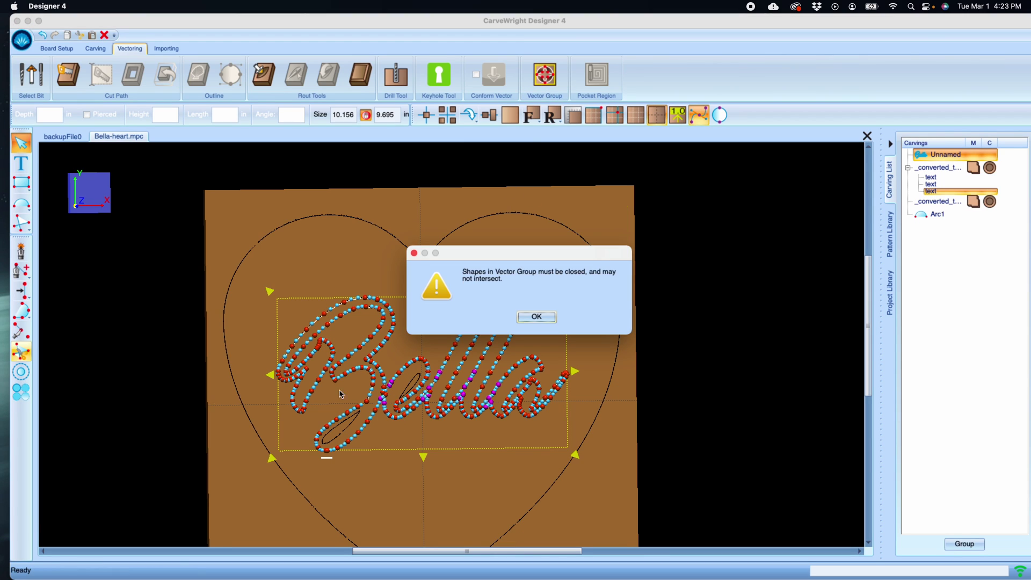
{"action": "left_click", "coordinate": [542, 317]}
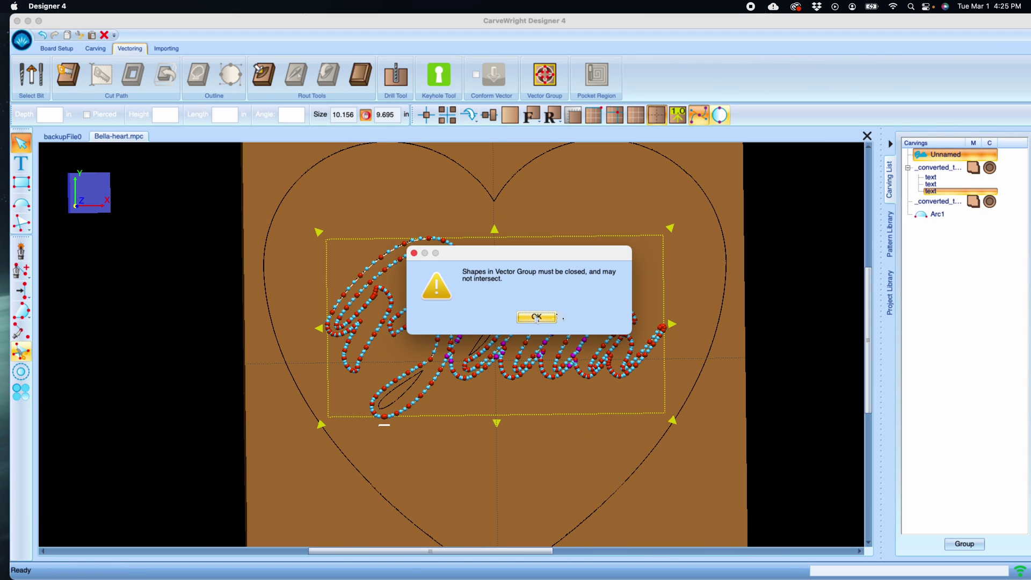
{"action": "left_click", "coordinate": [547, 316]}
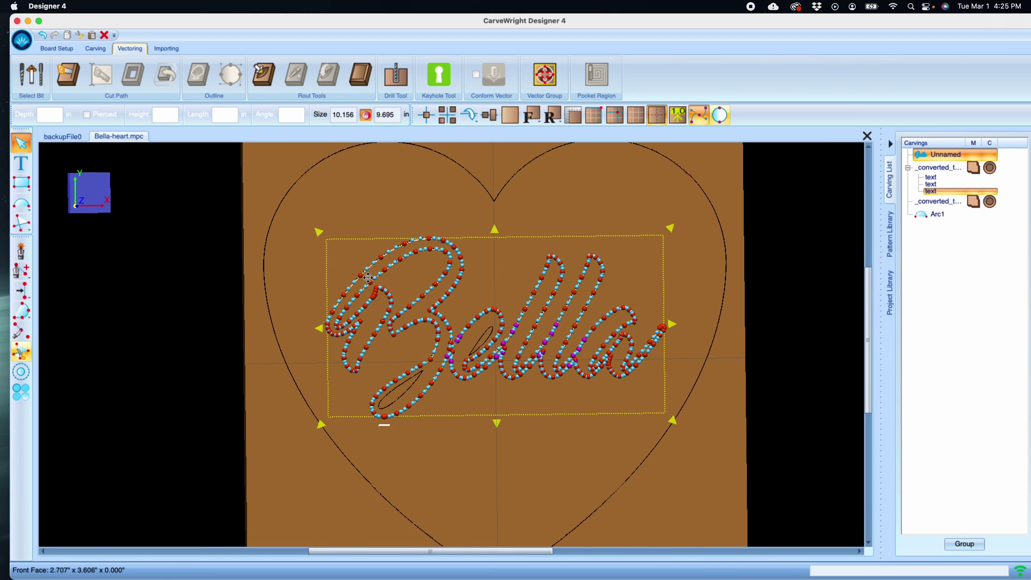
Step: Pull the overlapping vertex away from the outline near the upper tip of the B's stem to separate the stray fragment
{"action": "scroll", "coordinate": [369, 278], "scroll_direction": "up", "scroll_amount": 5}
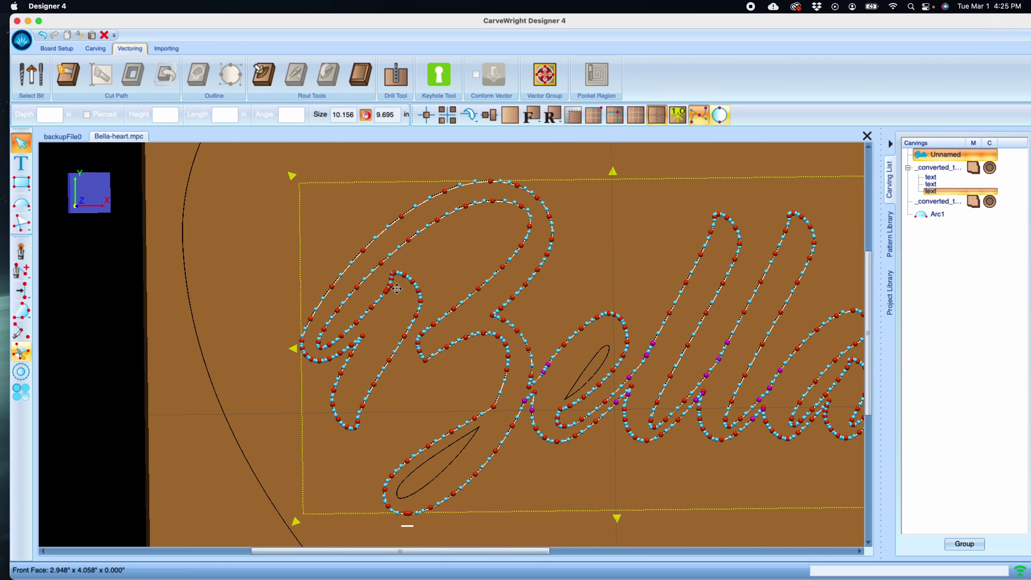
{"action": "scroll", "coordinate": [397, 289], "scroll_direction": "up", "scroll_amount": 6}
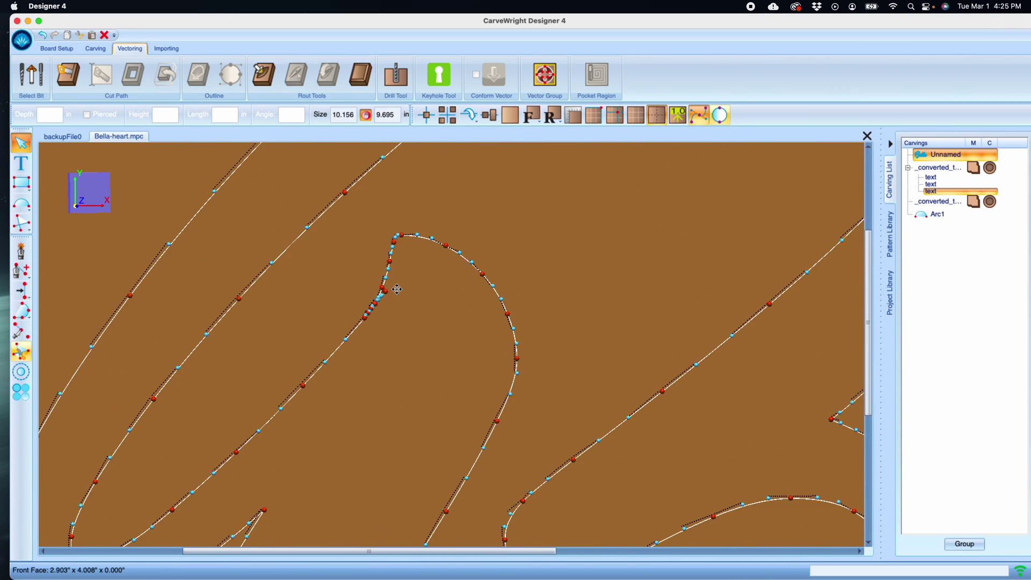
{"action": "scroll", "coordinate": [397, 289], "scroll_direction": "up", "scroll_amount": 5}
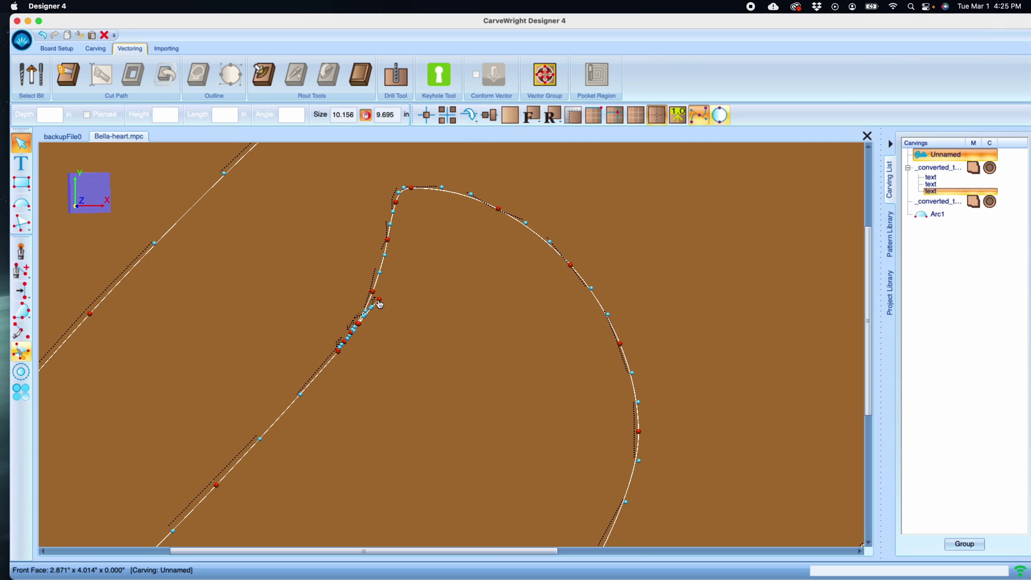
{"action": "left_click_drag", "start_coordinate": [372, 292], "coordinate": [376, 326]}
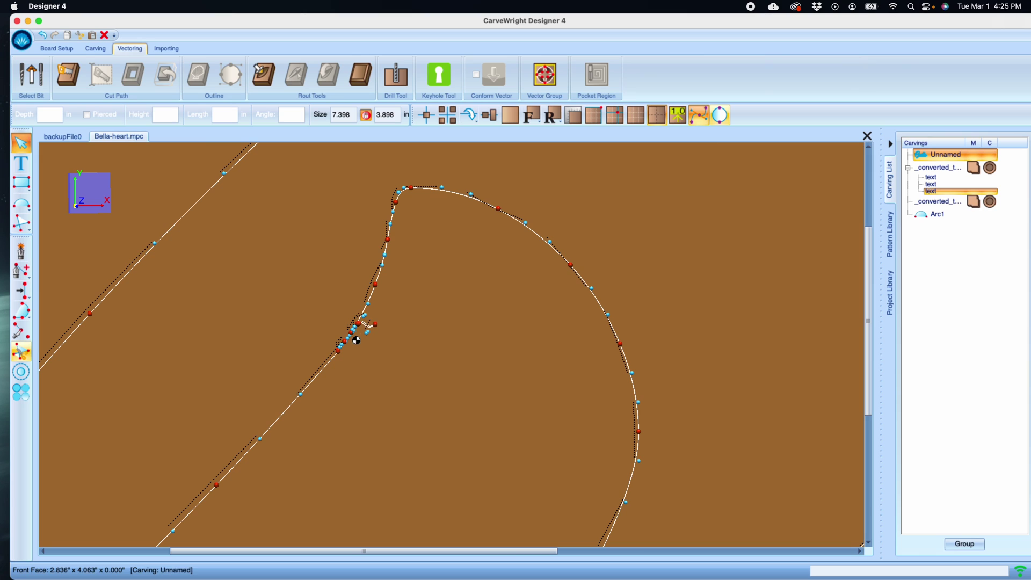
Step: Remove the stray and bunched-up vertices along the B's stem outline so the curve runs smoothly into its upper tip
{"action": "scroll", "coordinate": [355, 336], "scroll_direction": "up", "scroll_amount": 3}
{"action": "left_click", "coordinate": [353, 341]}
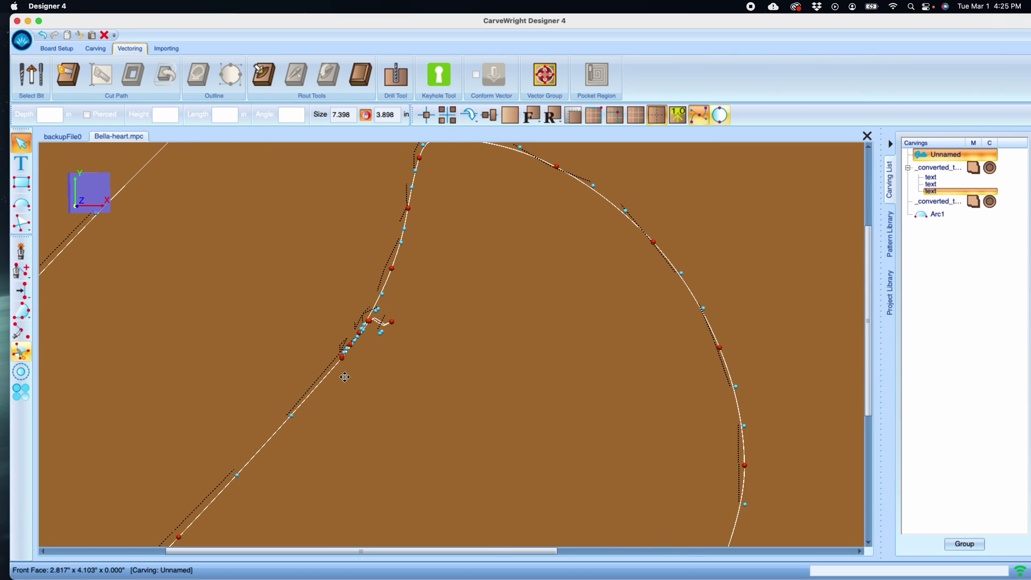
{"action": "left_click", "coordinate": [30, 282]}
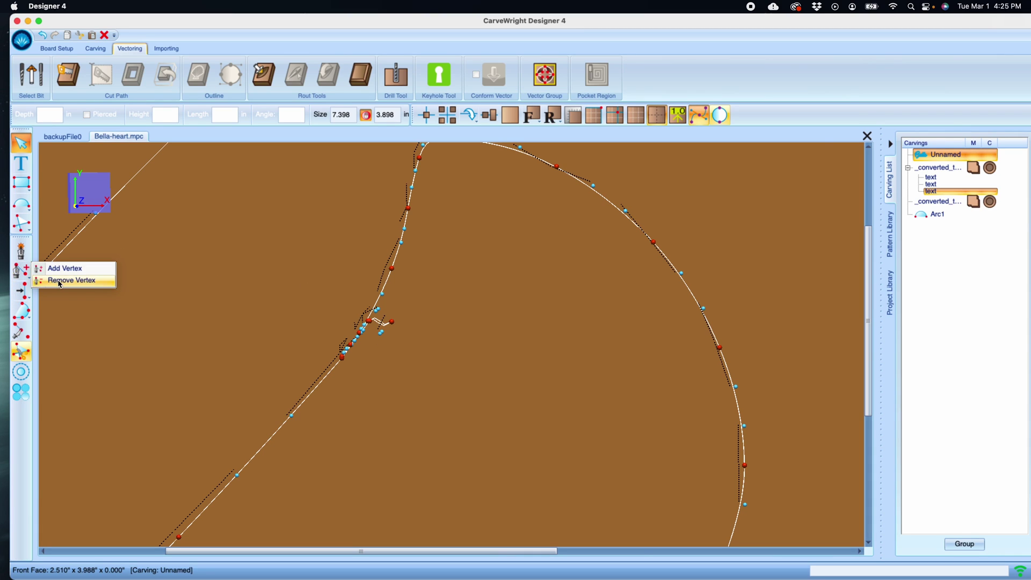
{"action": "left_click", "coordinate": [57, 281]}
{"action": "left_click", "coordinate": [382, 332]}
{"action": "left_click", "coordinate": [393, 322]}
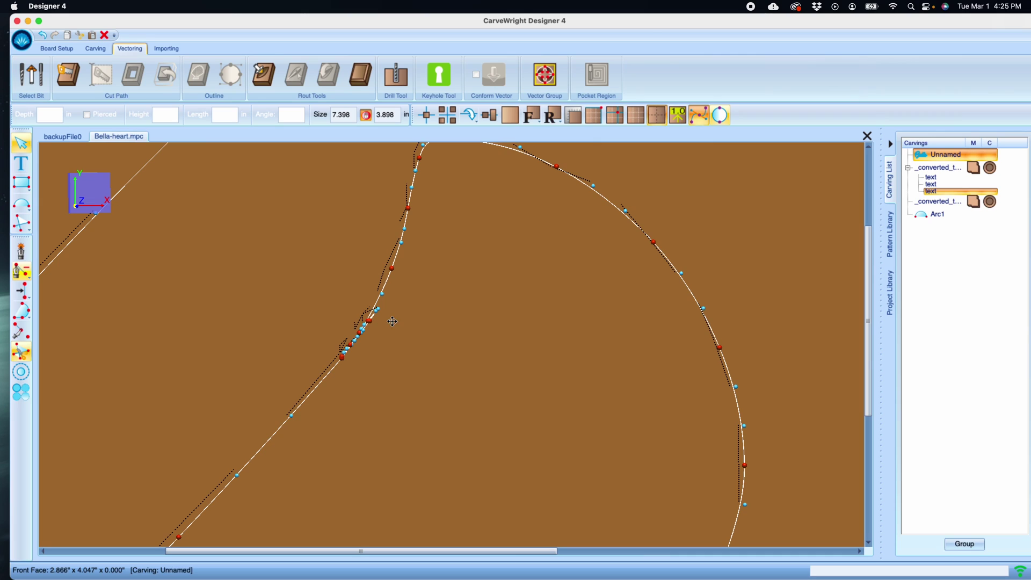
{"action": "left_click", "coordinate": [370, 322]}
{"action": "left_click", "coordinate": [361, 333]}
{"action": "left_click", "coordinate": [369, 323]}
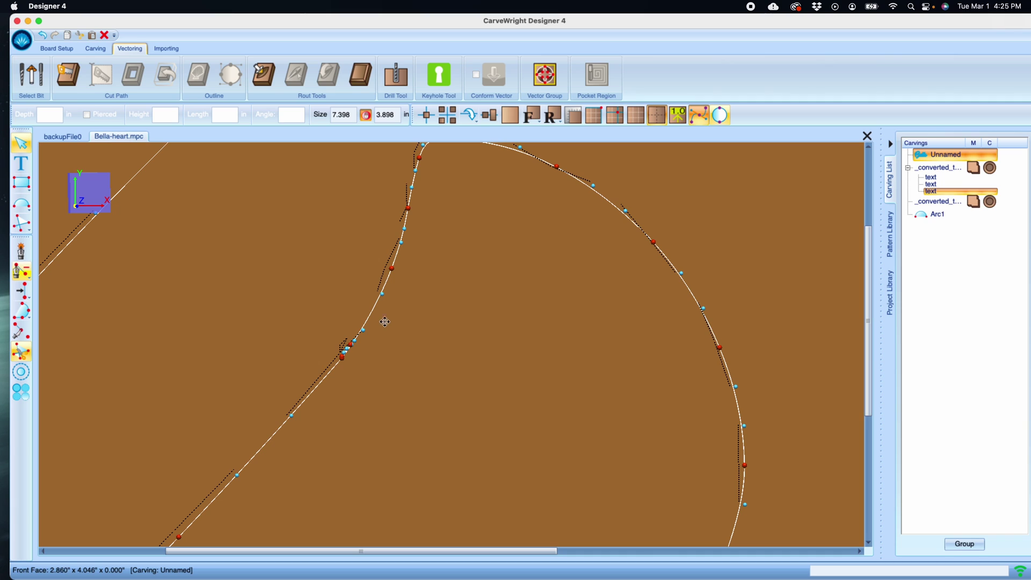
{"action": "left_click", "coordinate": [345, 359]}
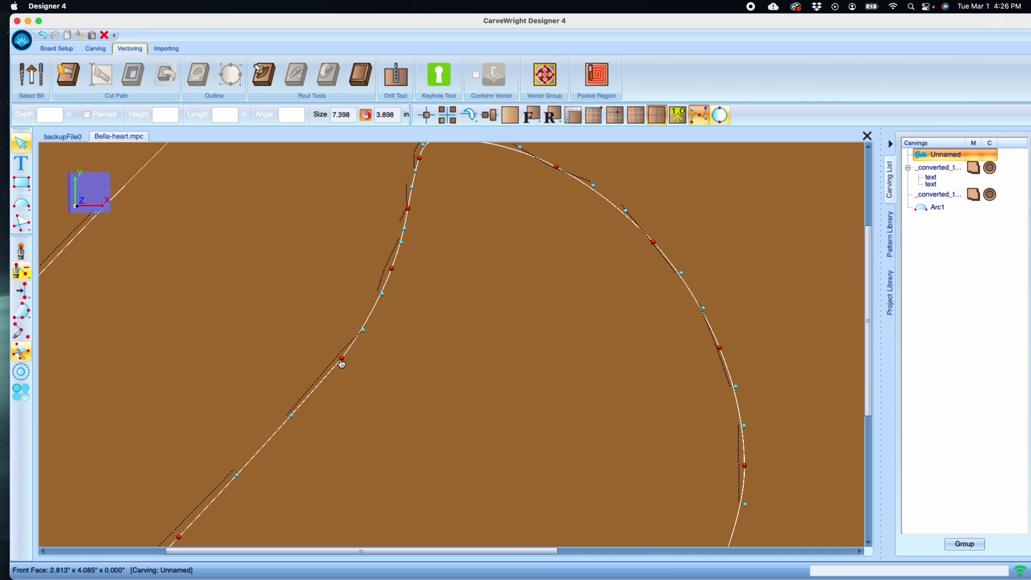
{"action": "left_click", "coordinate": [406, 207]}
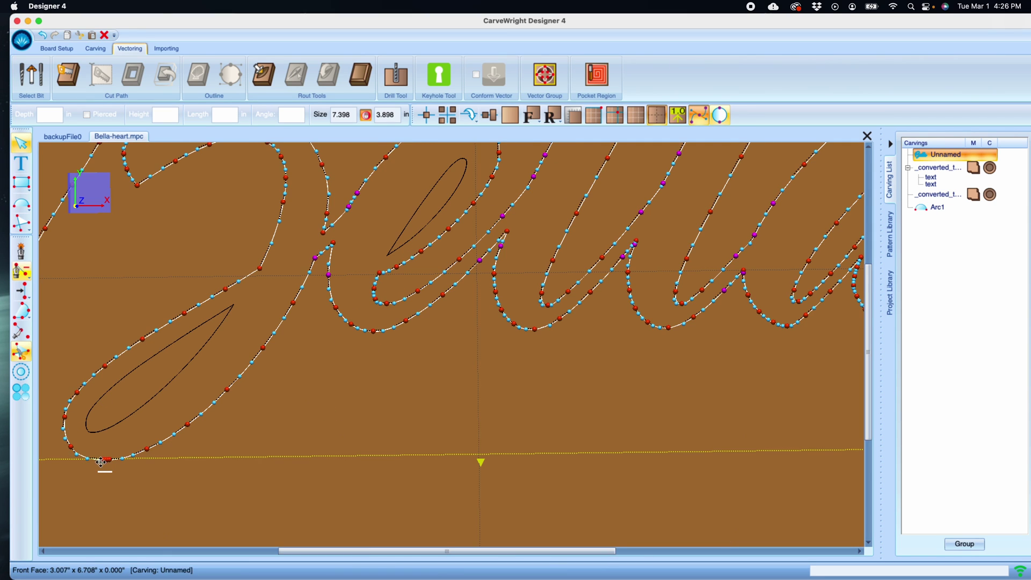
Step: Remove the vertices of the short stray segment overlapping the outline at the bottom of the B's lower loop
{"action": "scroll", "coordinate": [102, 461], "scroll_direction": "down", "scroll_amount": 4}
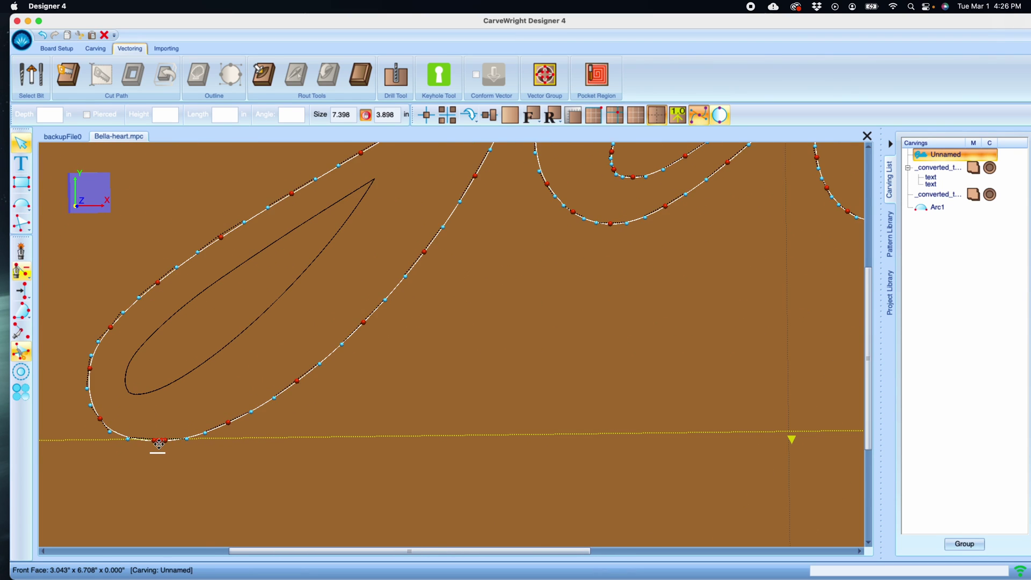
{"action": "scroll", "coordinate": [159, 443], "scroll_direction": "down", "scroll_amount": 4}
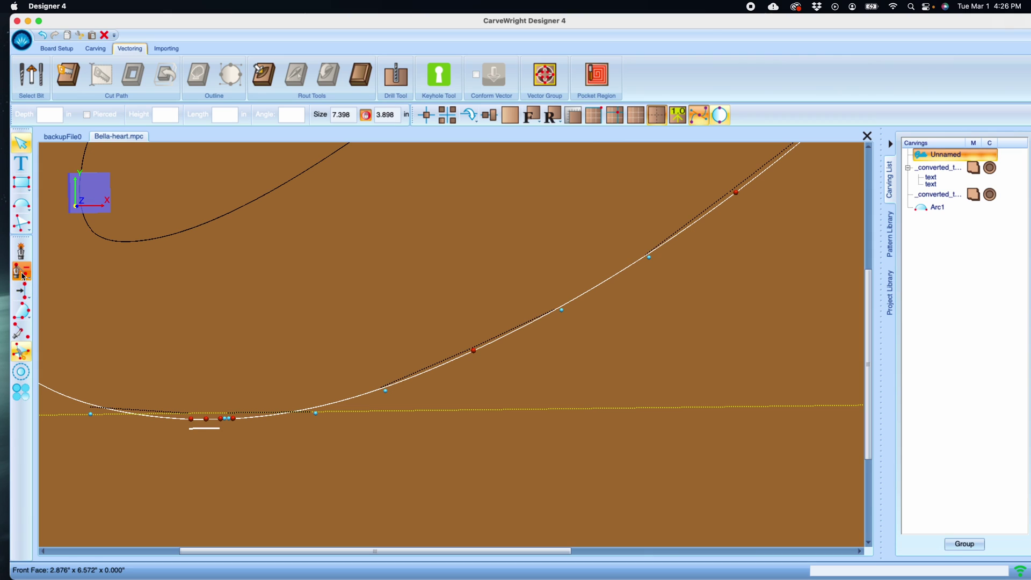
{"action": "left_click", "coordinate": [207, 421]}
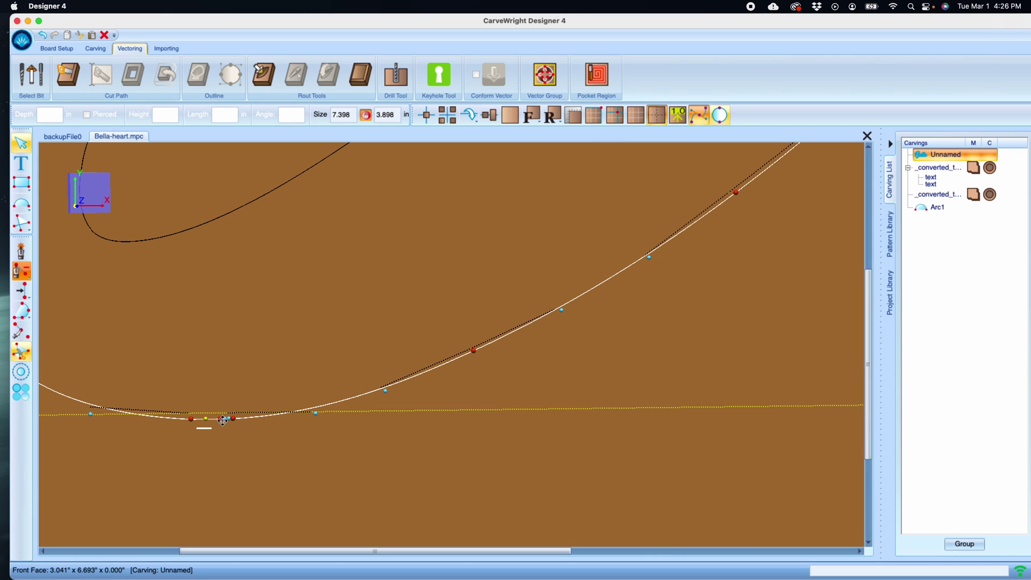
{"action": "left_click", "coordinate": [221, 420]}
{"action": "scroll", "coordinate": [285, 447], "scroll_direction": "down", "scroll_amount": 5}
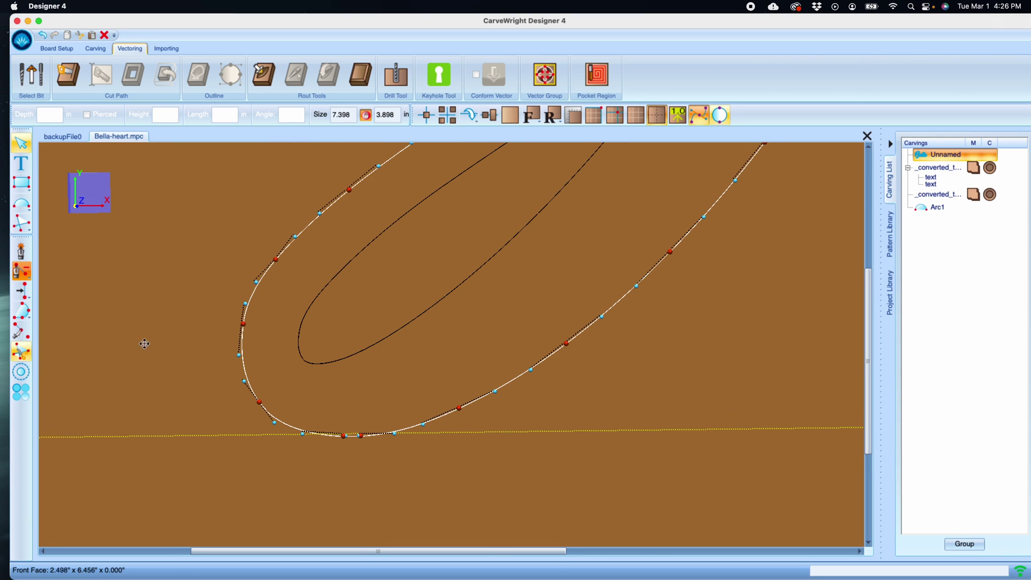
Step: Combine the cleaned name outlines and the heart into a vector group, using the Alternate region option
{"action": "scroll", "coordinate": [845, 306], "scroll_direction": "down", "scroll_amount": 2}
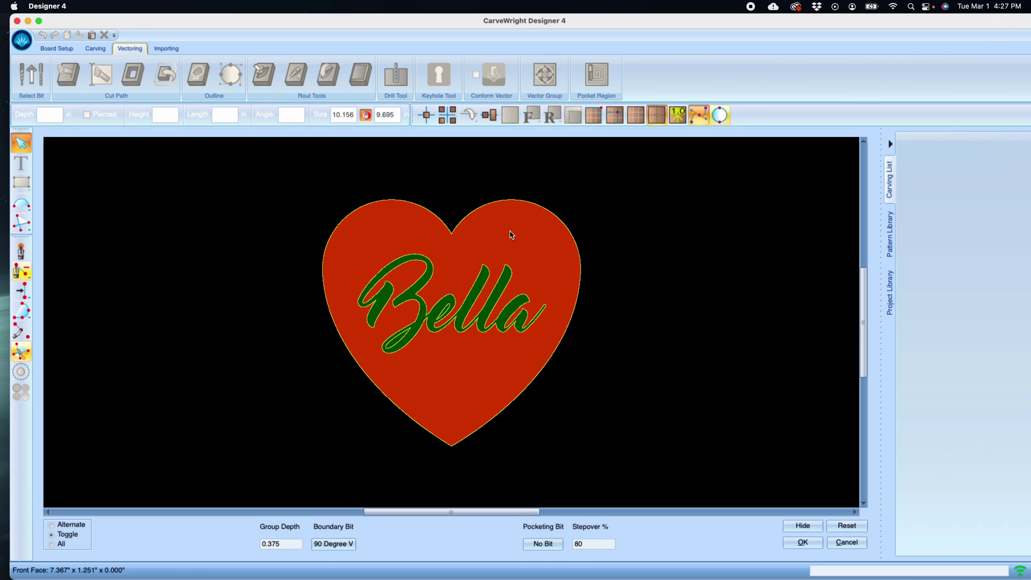
{"action": "left_click", "coordinate": [65, 526]}
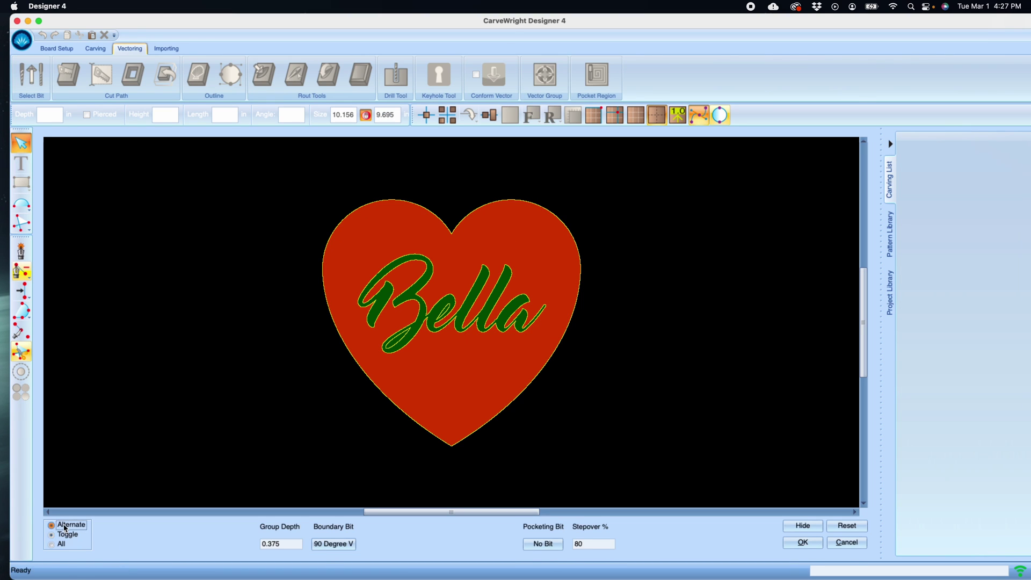